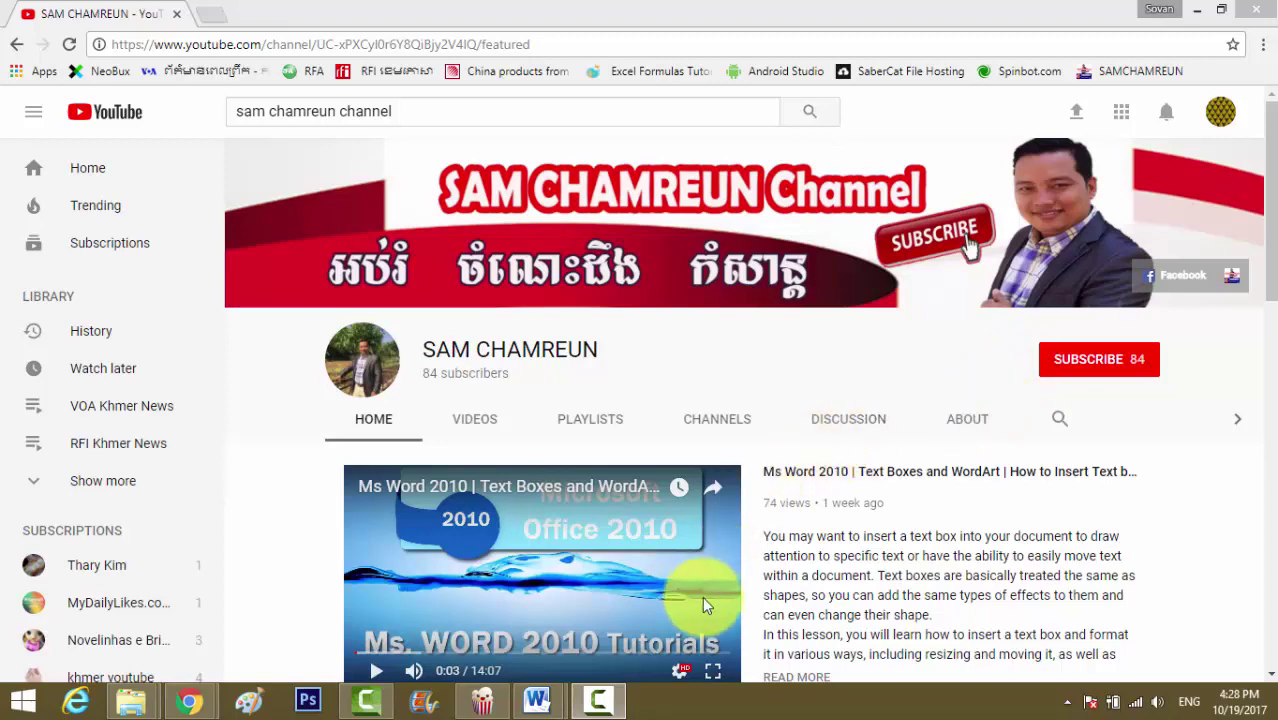
- Switch to the blank Document2 window and display its insertion commands
mouse_move(556, 696)
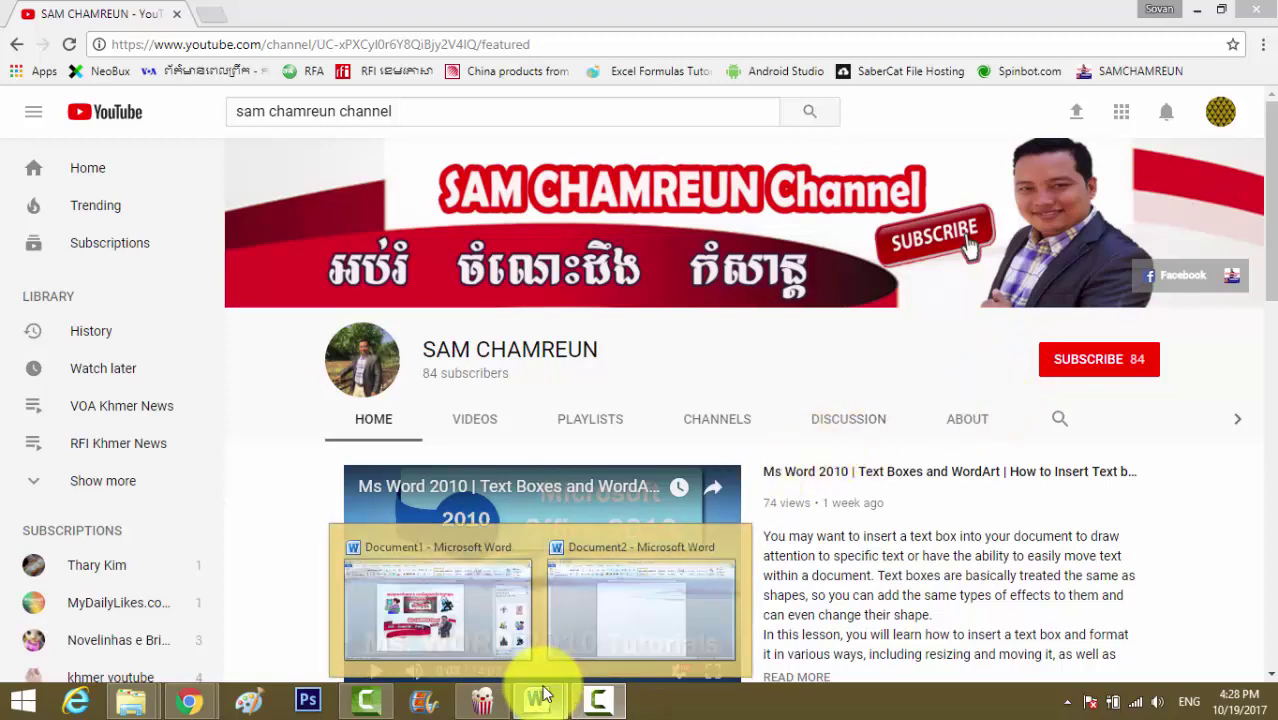
click(608, 622)
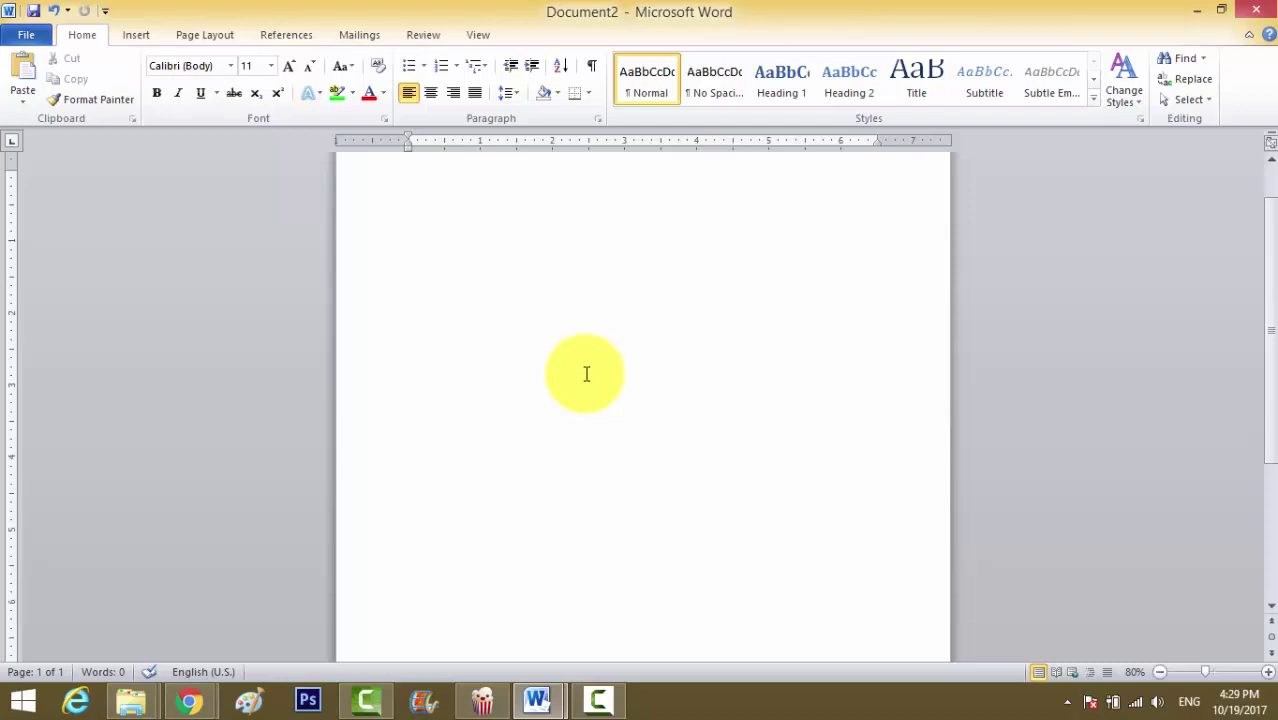
click(136, 36)
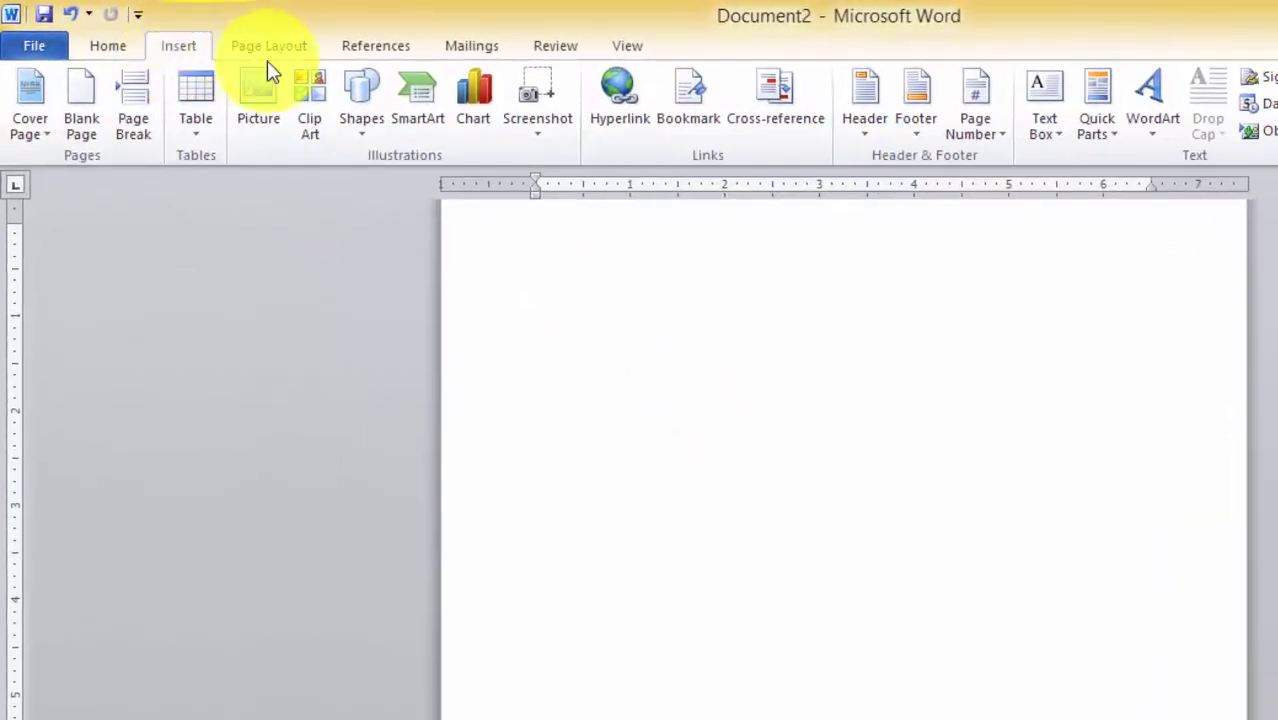
- Insert the Angkor Wat sunset photo from the 00-YOUTUBE folder onto the page
click(258, 95)
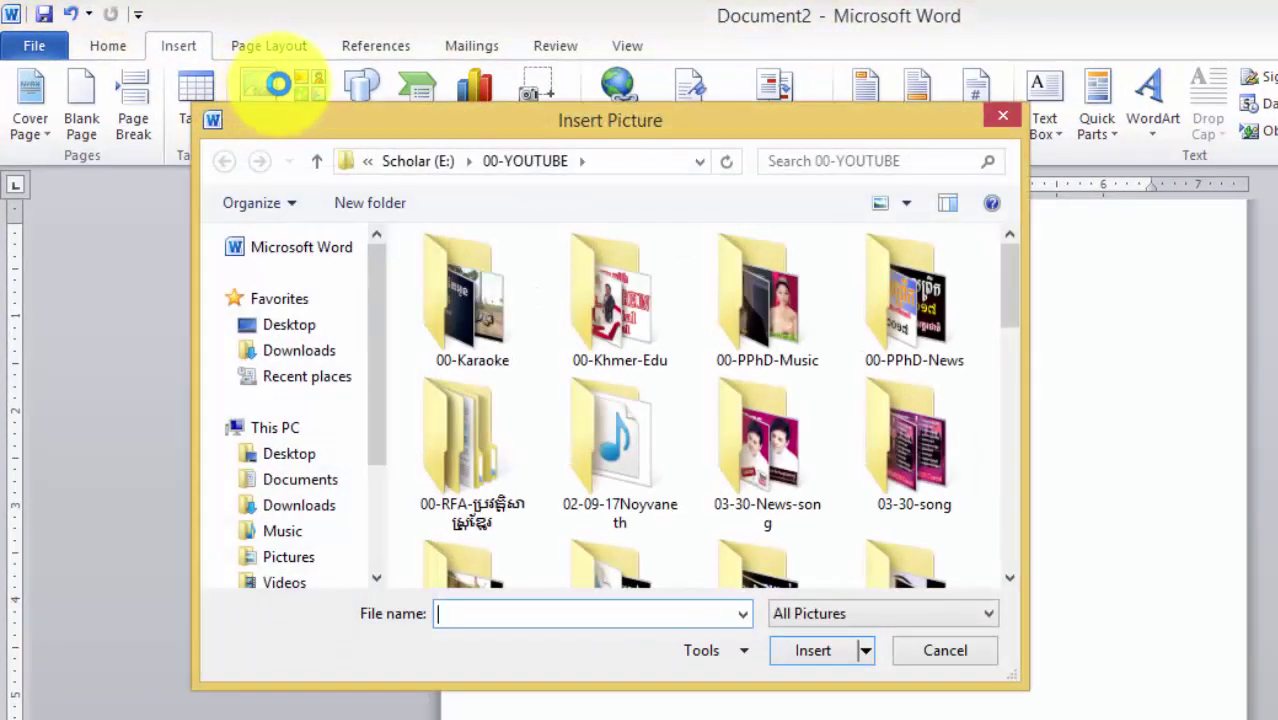
drag(414, 128, 560, 144)
click(905, 492)
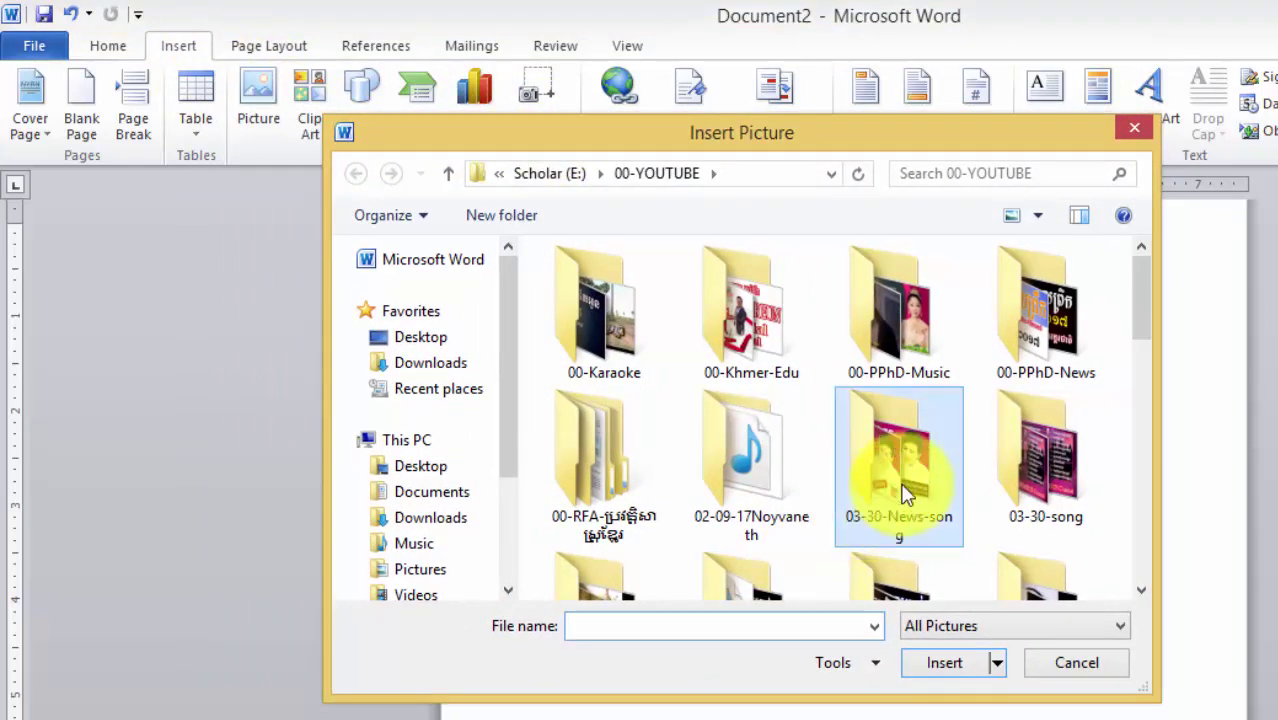
scroll(905, 495, down, 10)
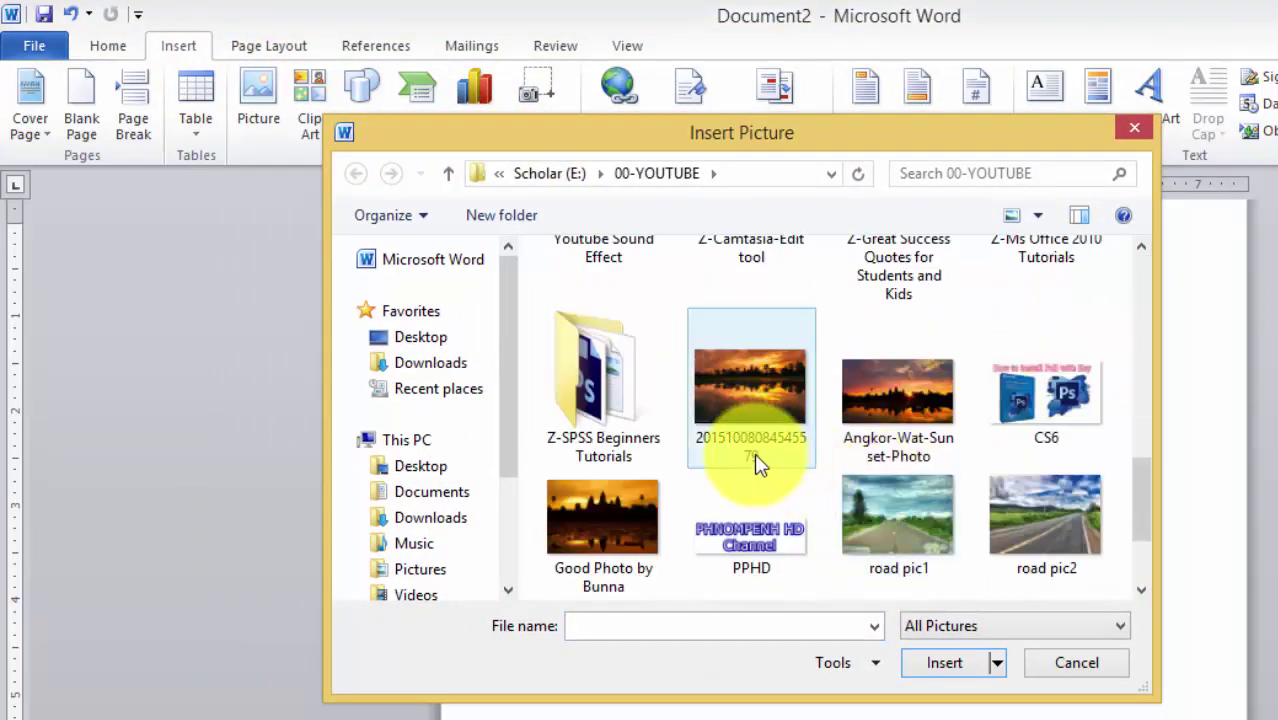
click(611, 499)
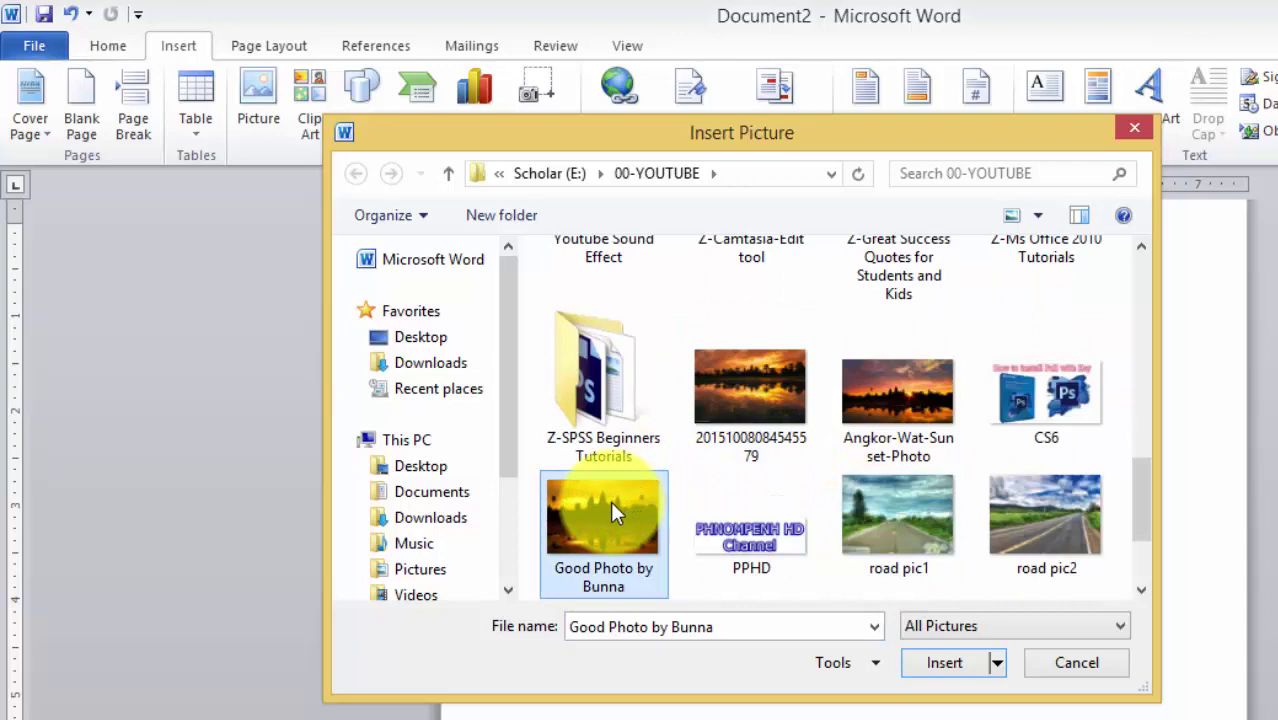
click(944, 663)
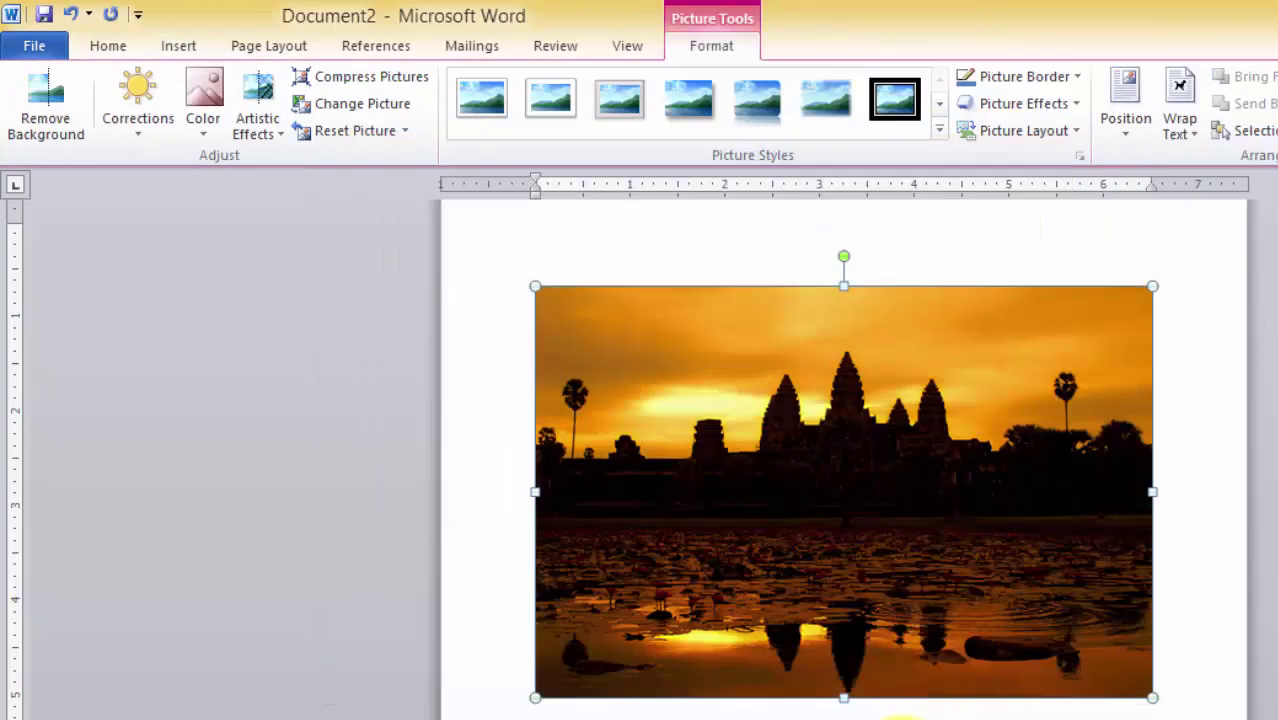
- Set the Angkor photo's text wrapping to In Front of Text
click(839, 507)
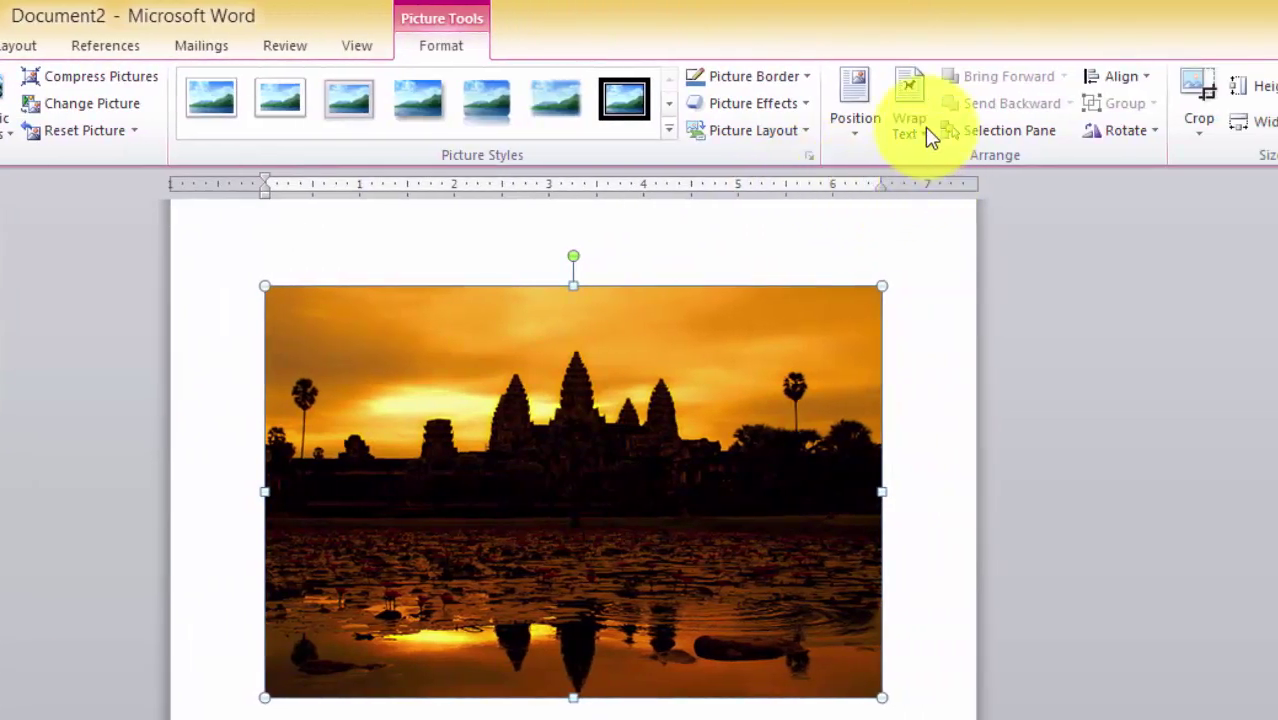
click(925, 128)
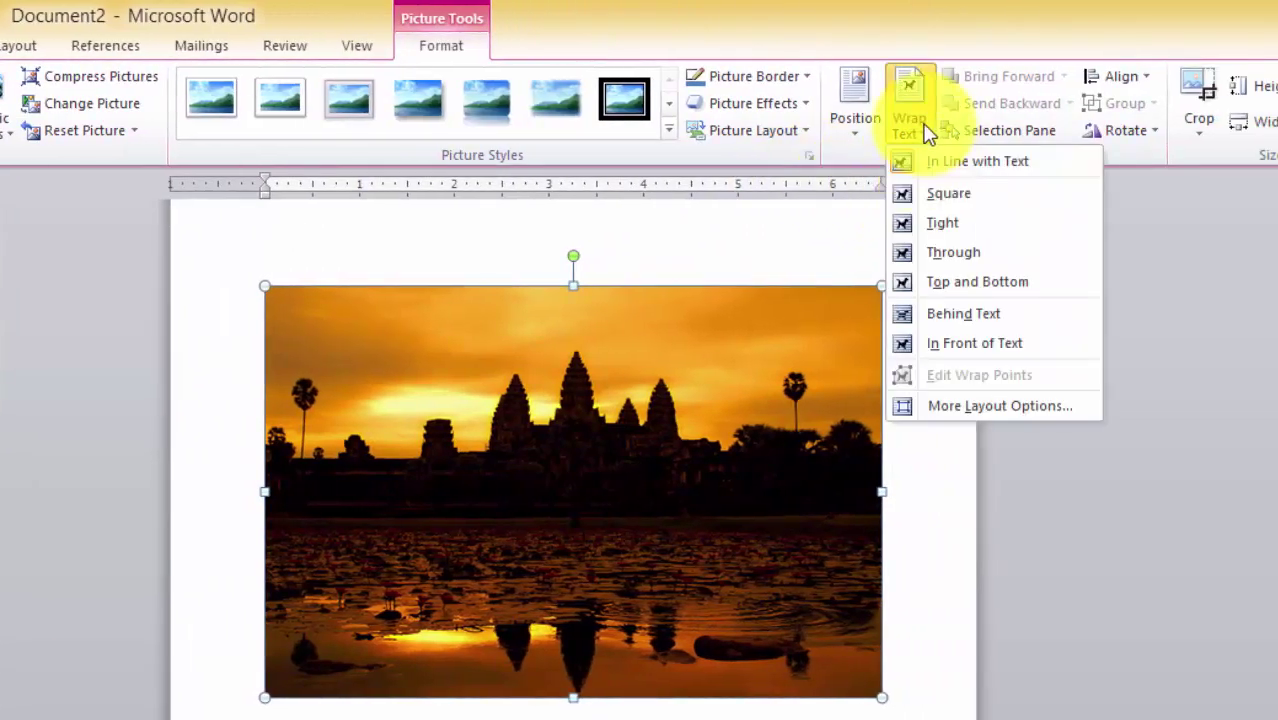
click(952, 343)
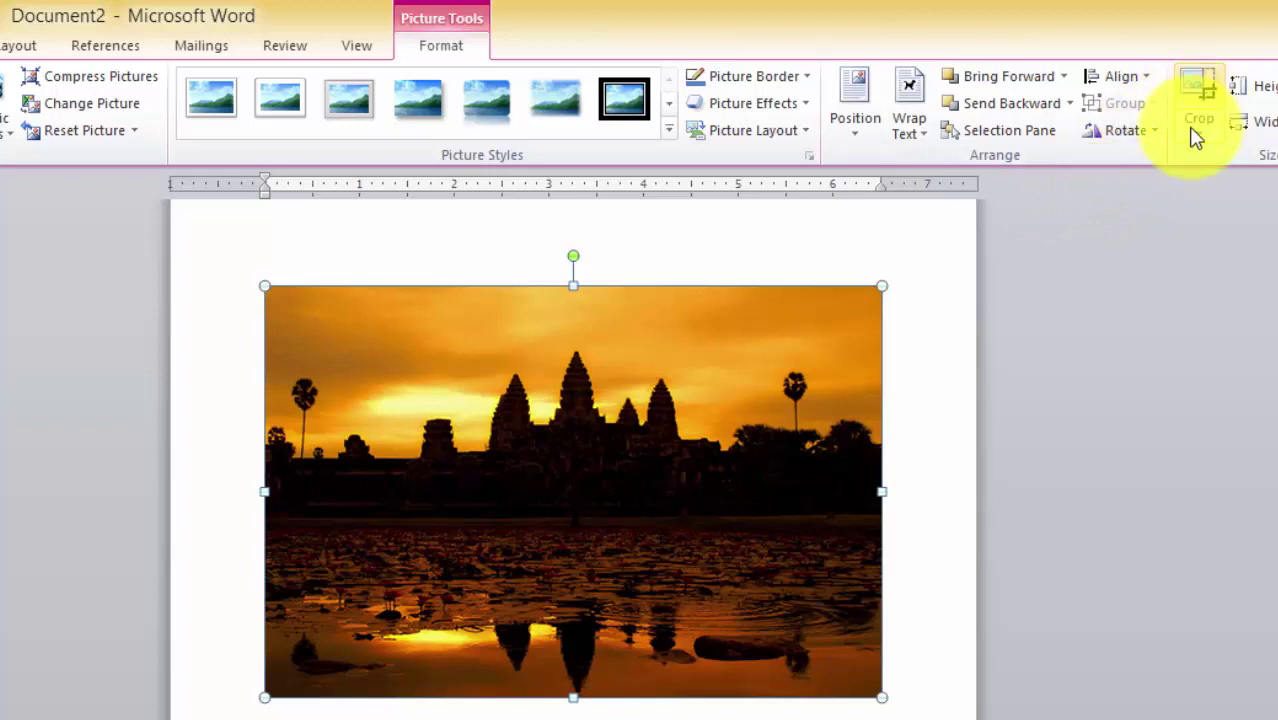
- Crop the photo's top, left and right edges and the bottom water reflection
click(1196, 94)
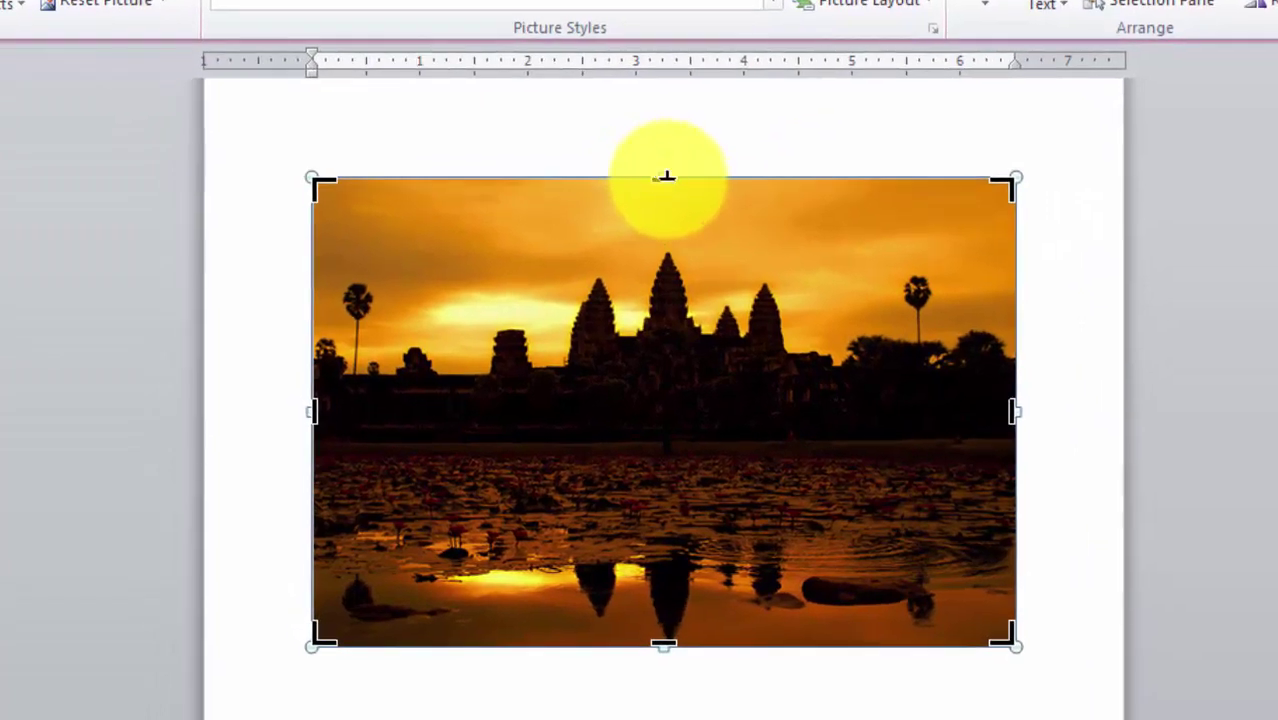
drag(665, 180, 665, 231)
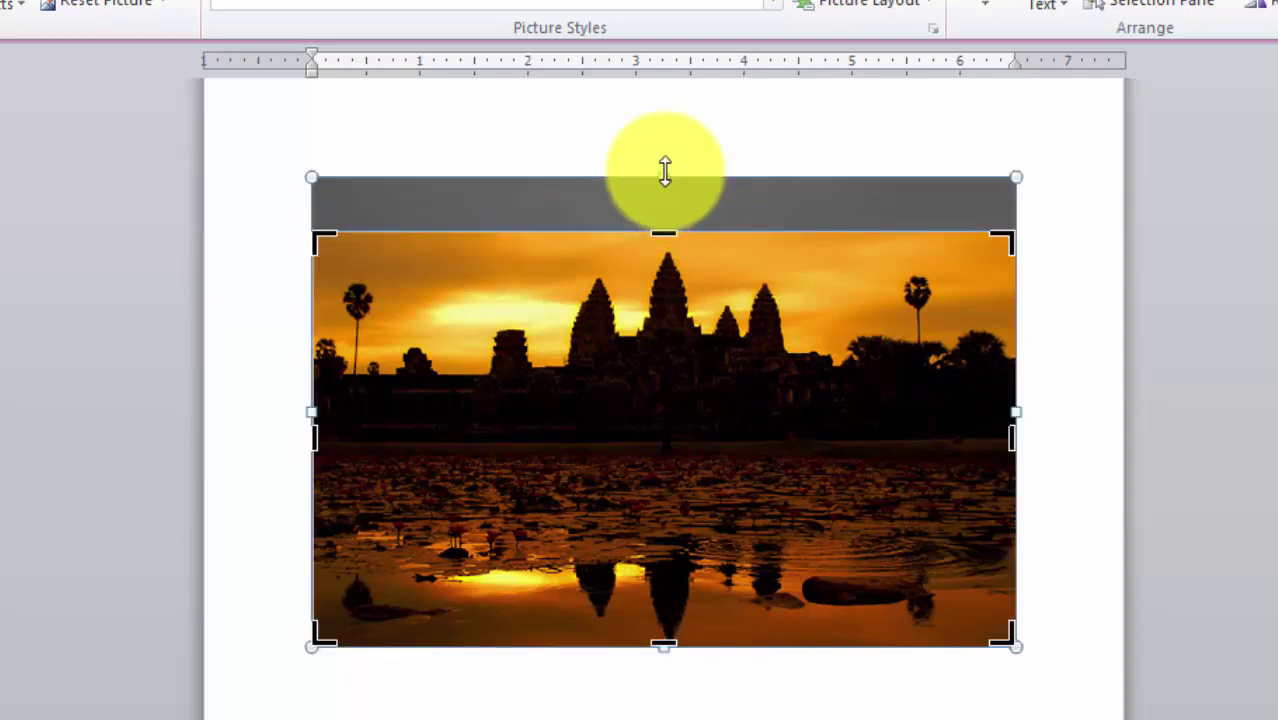
drag(665, 172, 681, 172)
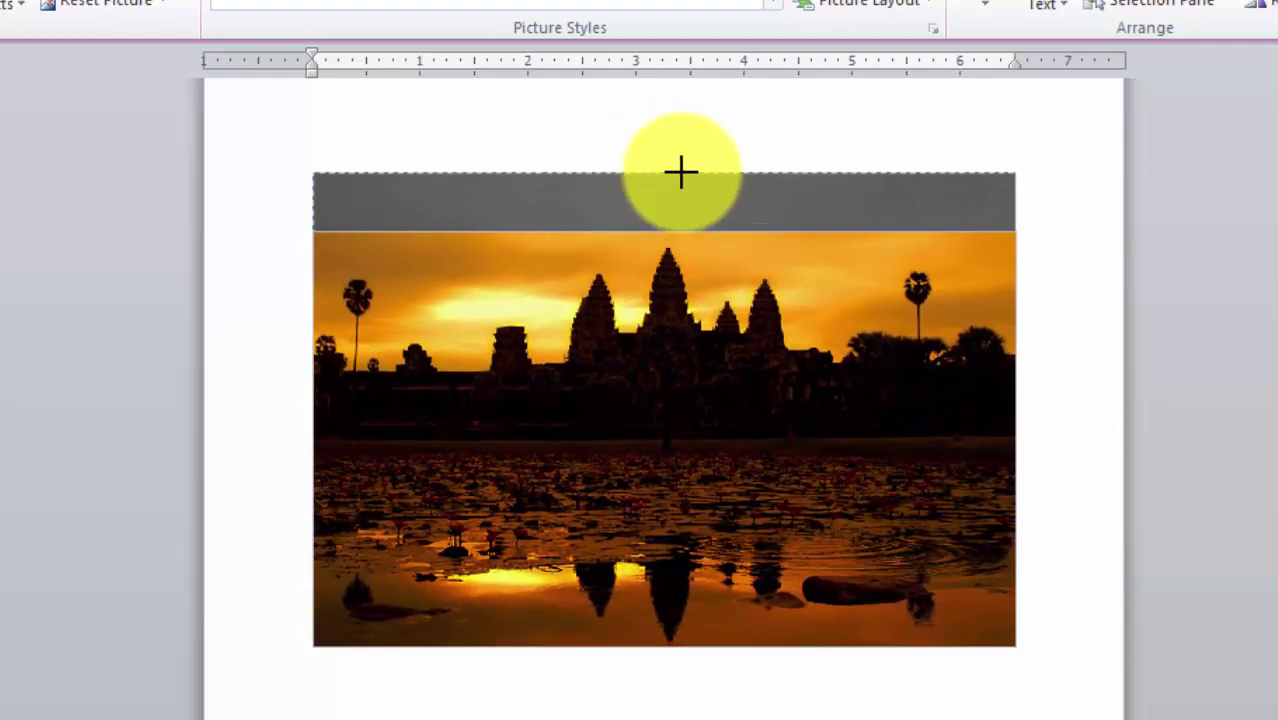
drag(681, 172, 681, 172)
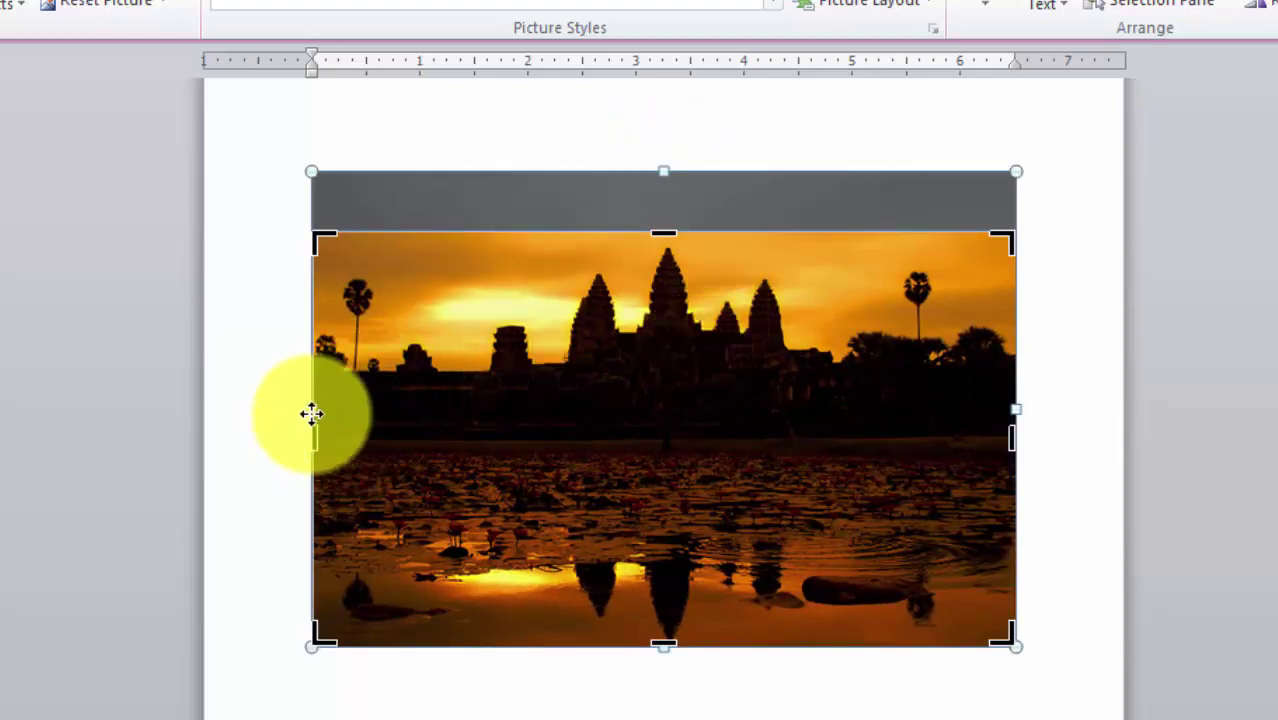
drag(311, 413, 335, 437)
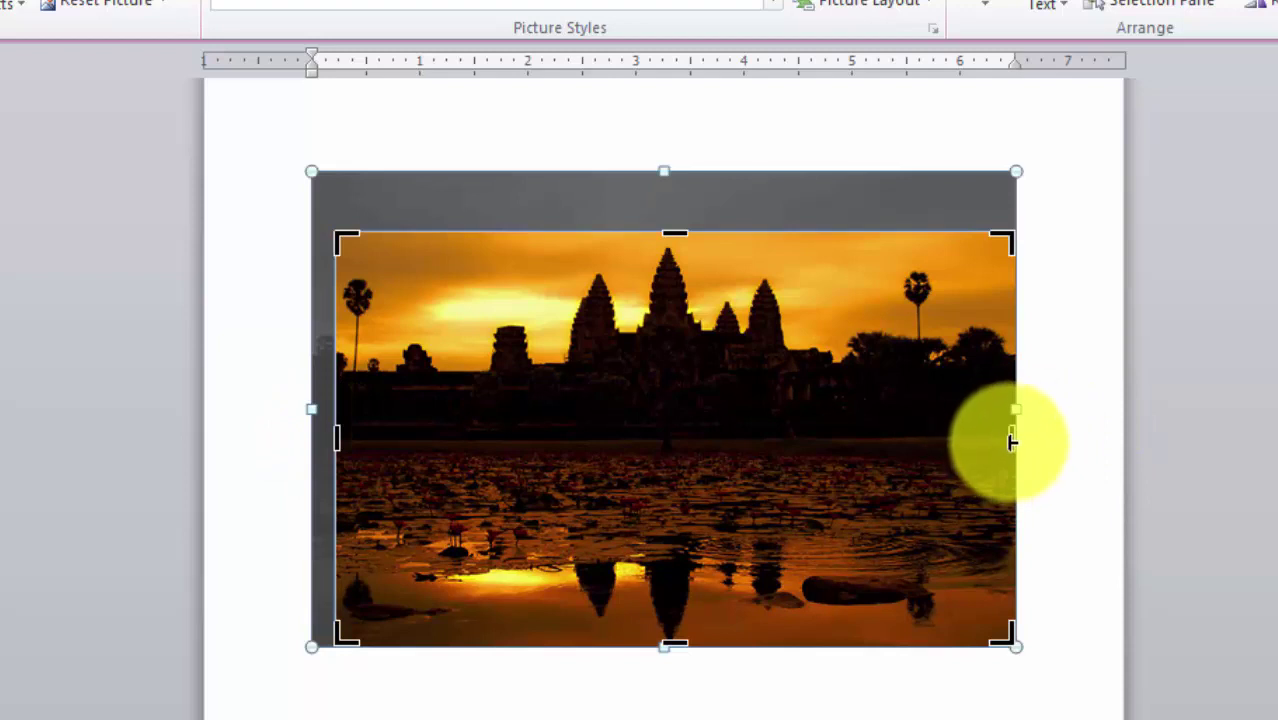
drag(1008, 439, 953, 437)
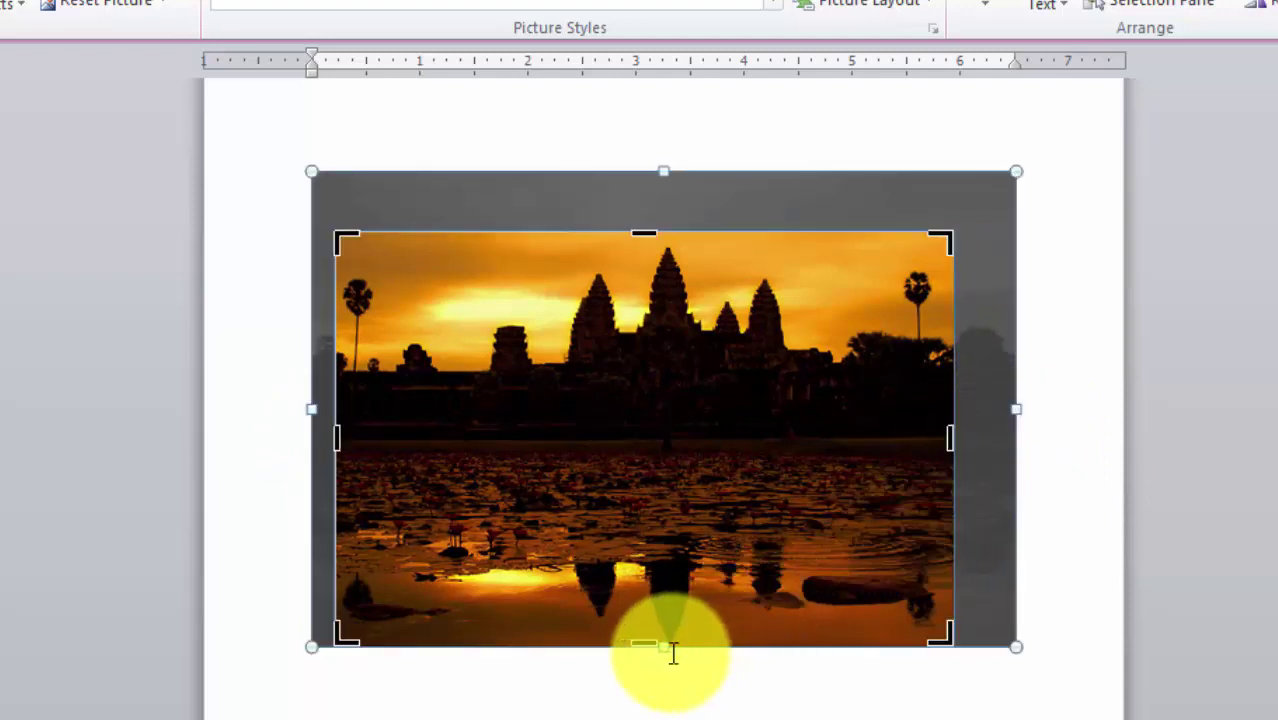
drag(643, 645, 644, 523)
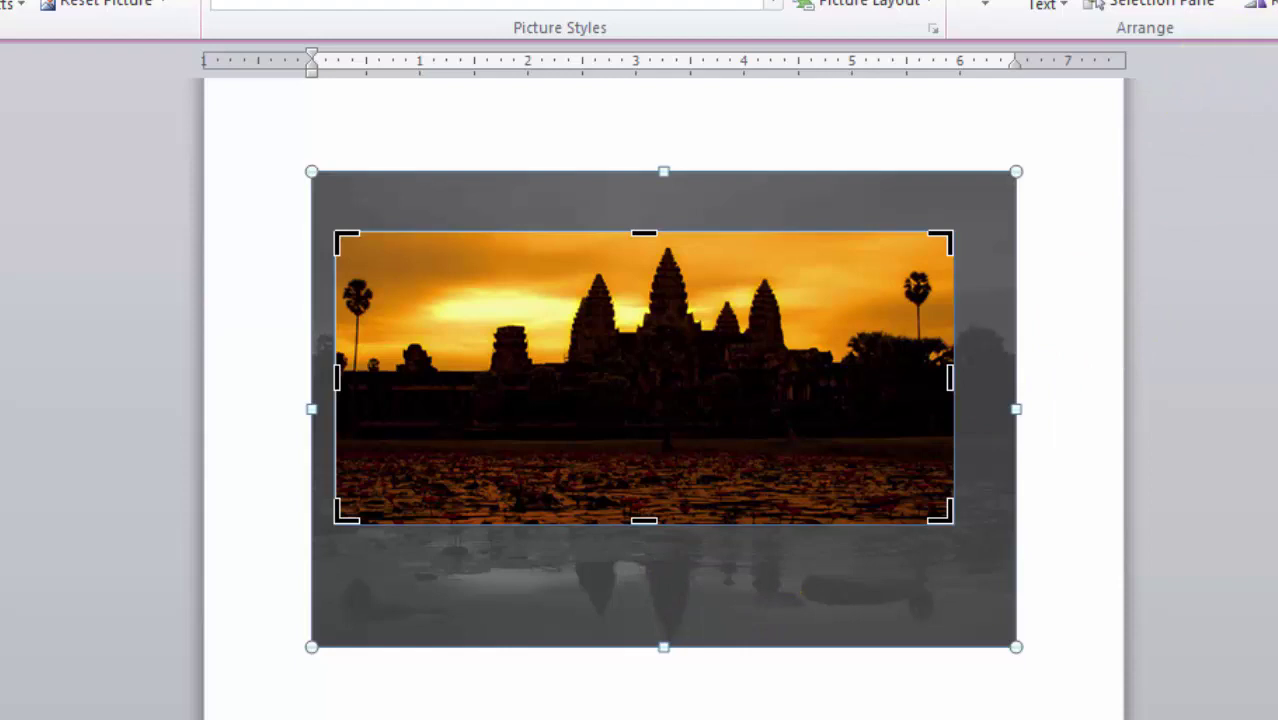
click(314, 262)
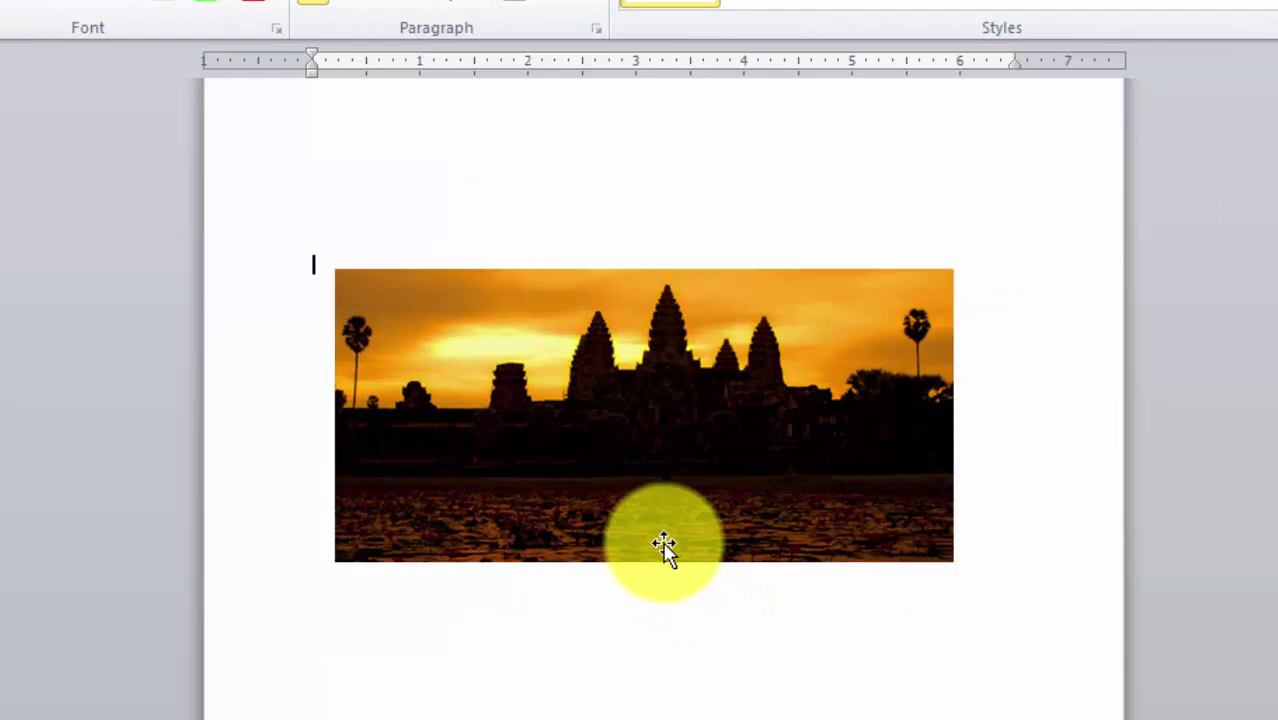
- Apply the Brightness +40% Contrast +40% correction to the cropped Angkor photo
click(670, 501)
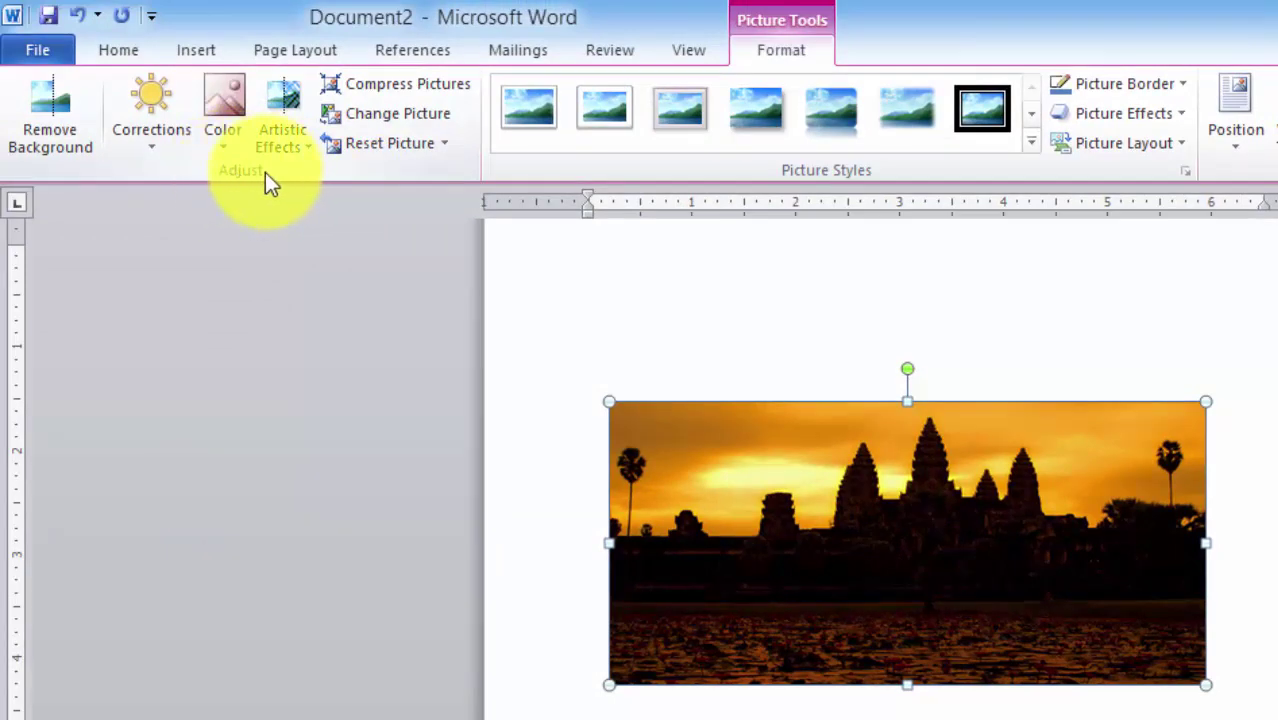
click(154, 125)
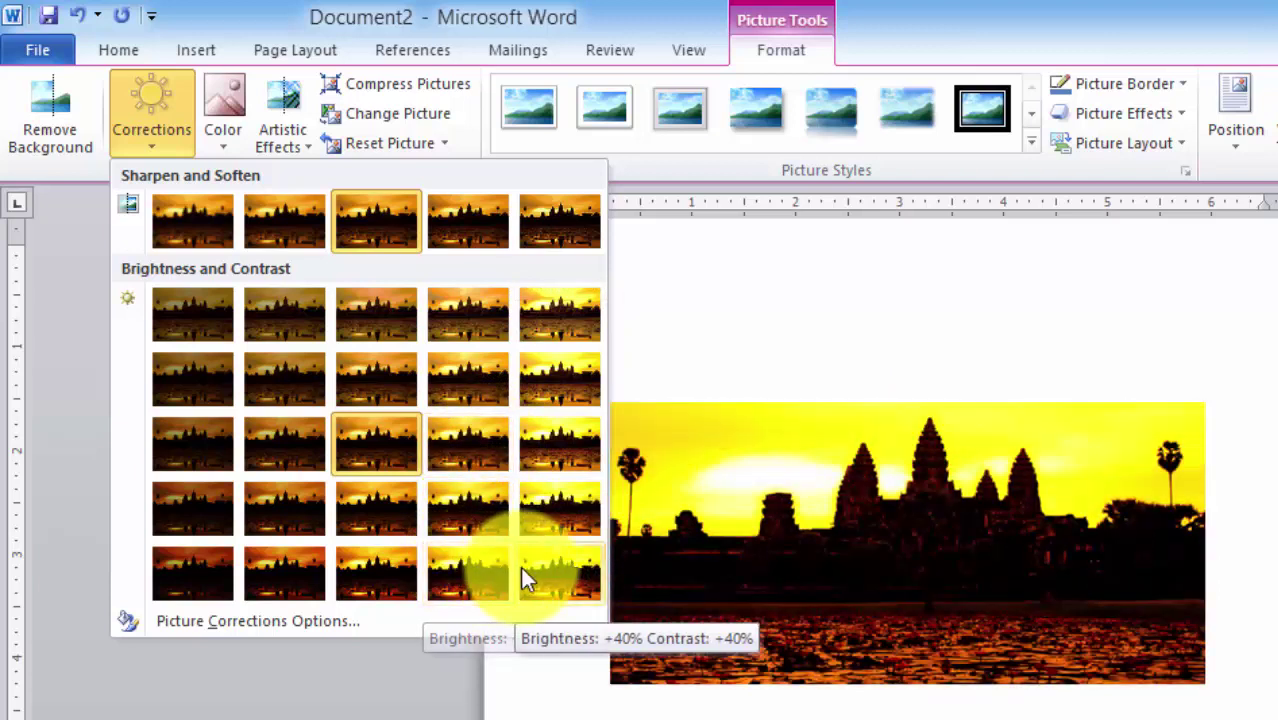
click(537, 567)
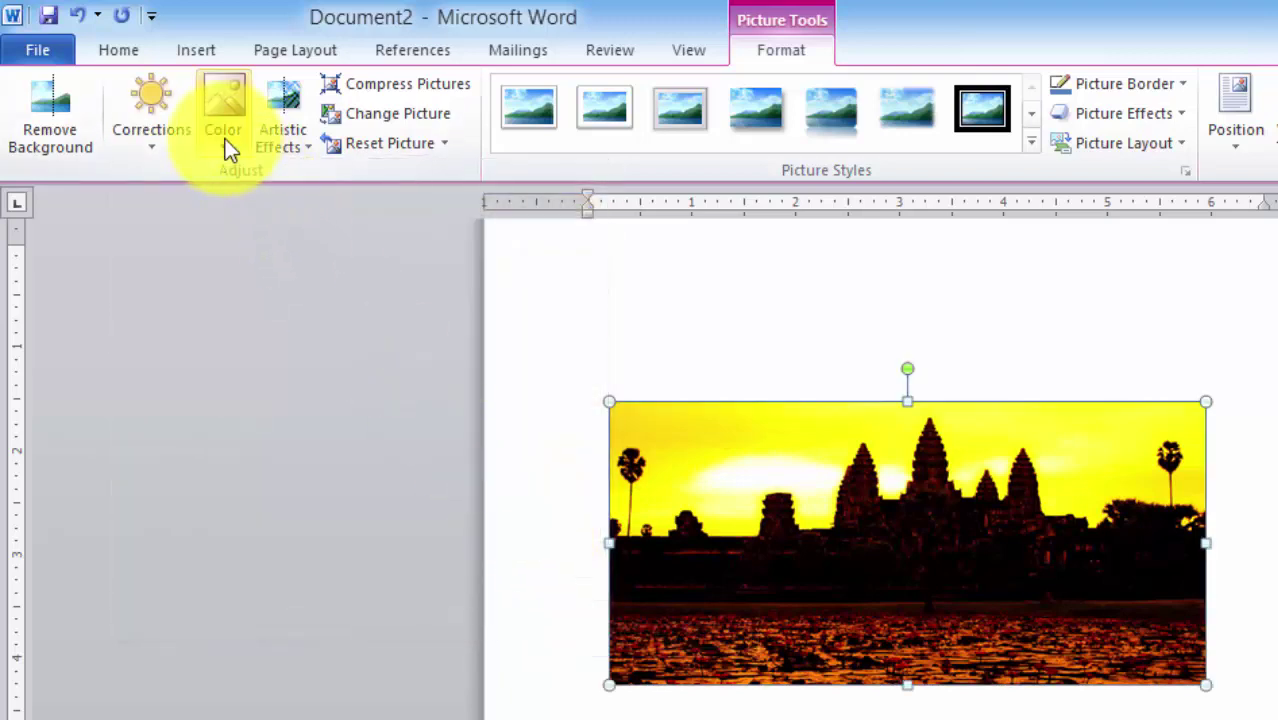
- Show the photo's Color gallery with saturation, tone and recolor variations
click(226, 148)
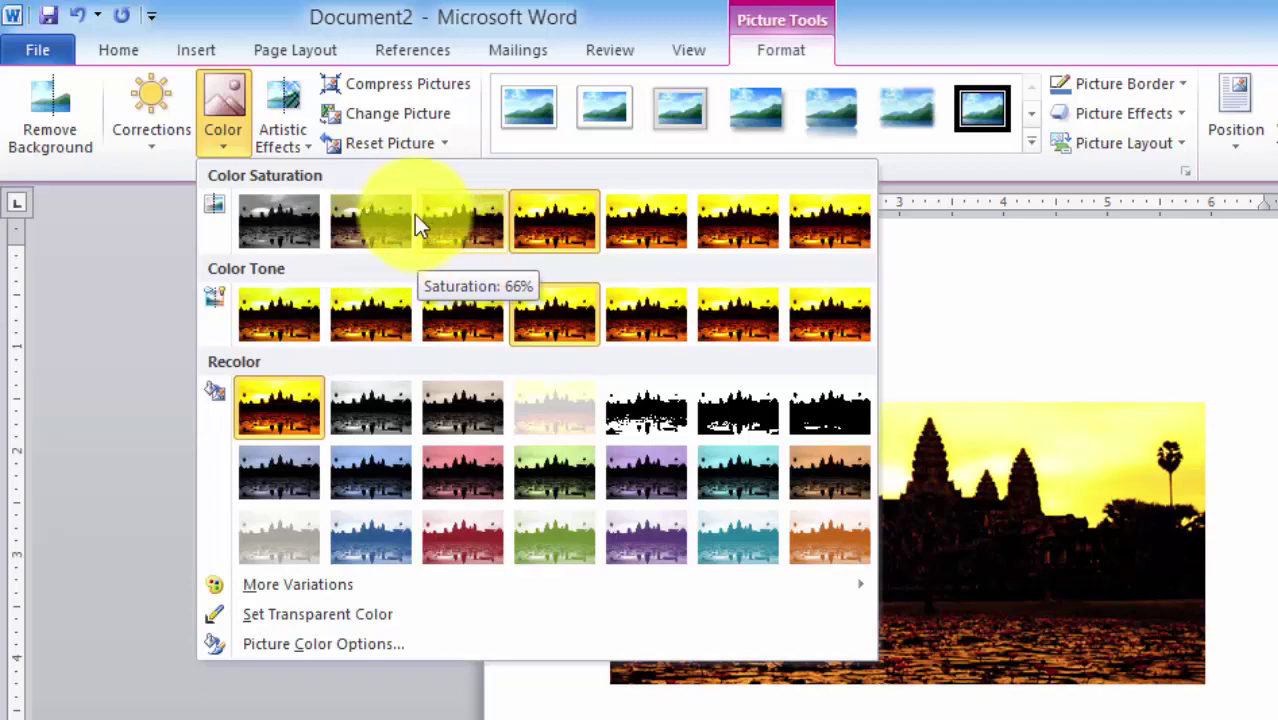
- Try Mosaic Bubbles, then give the Angkor photo a textured artistic effect instead
click(289, 139)
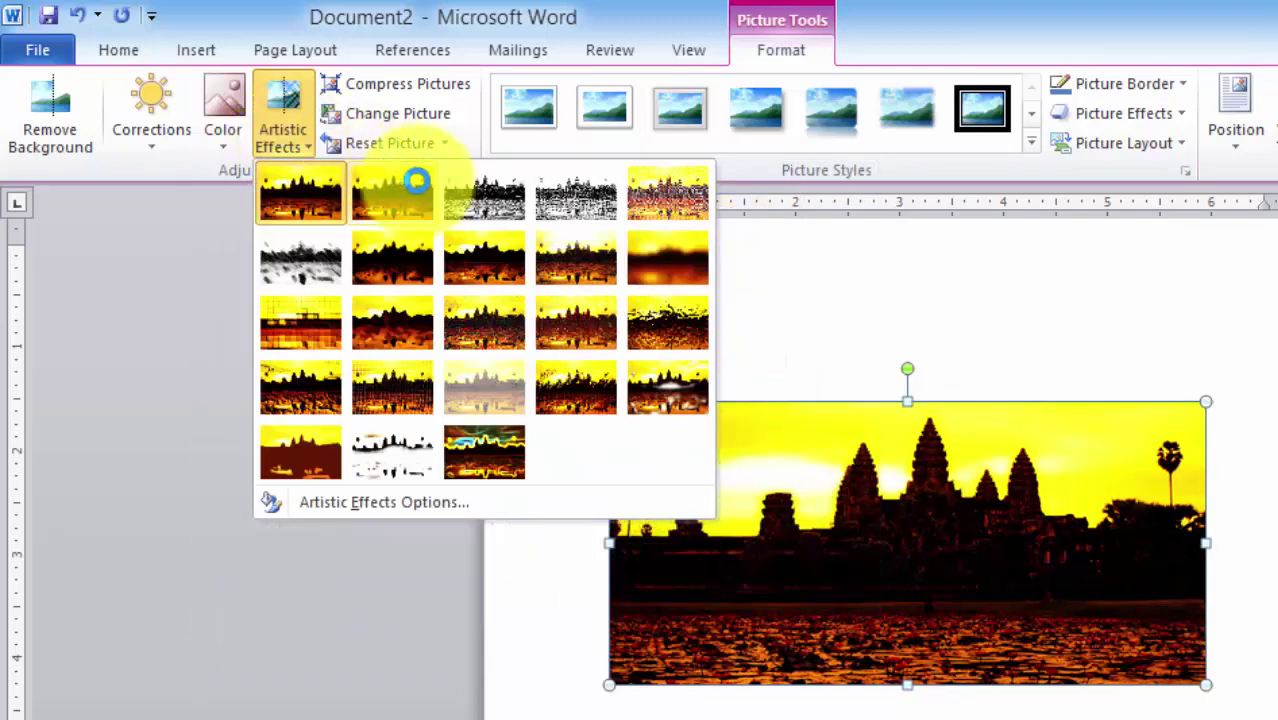
click(326, 323)
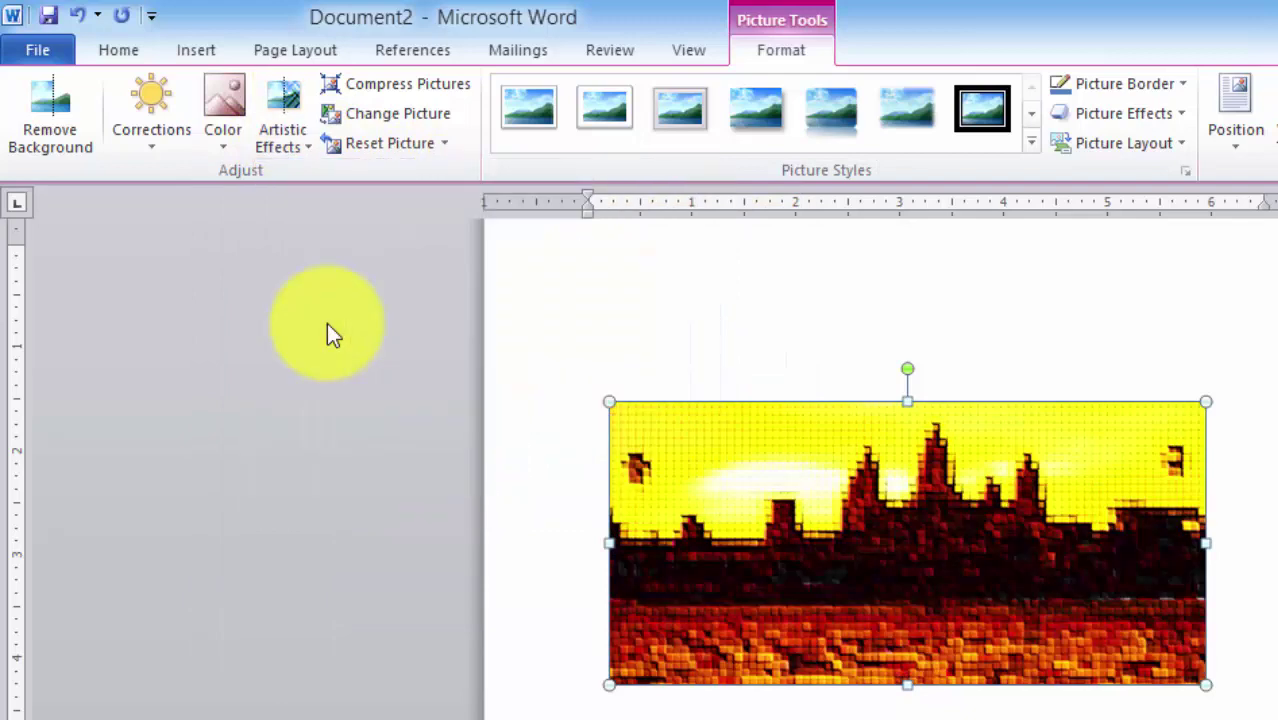
click(737, 508)
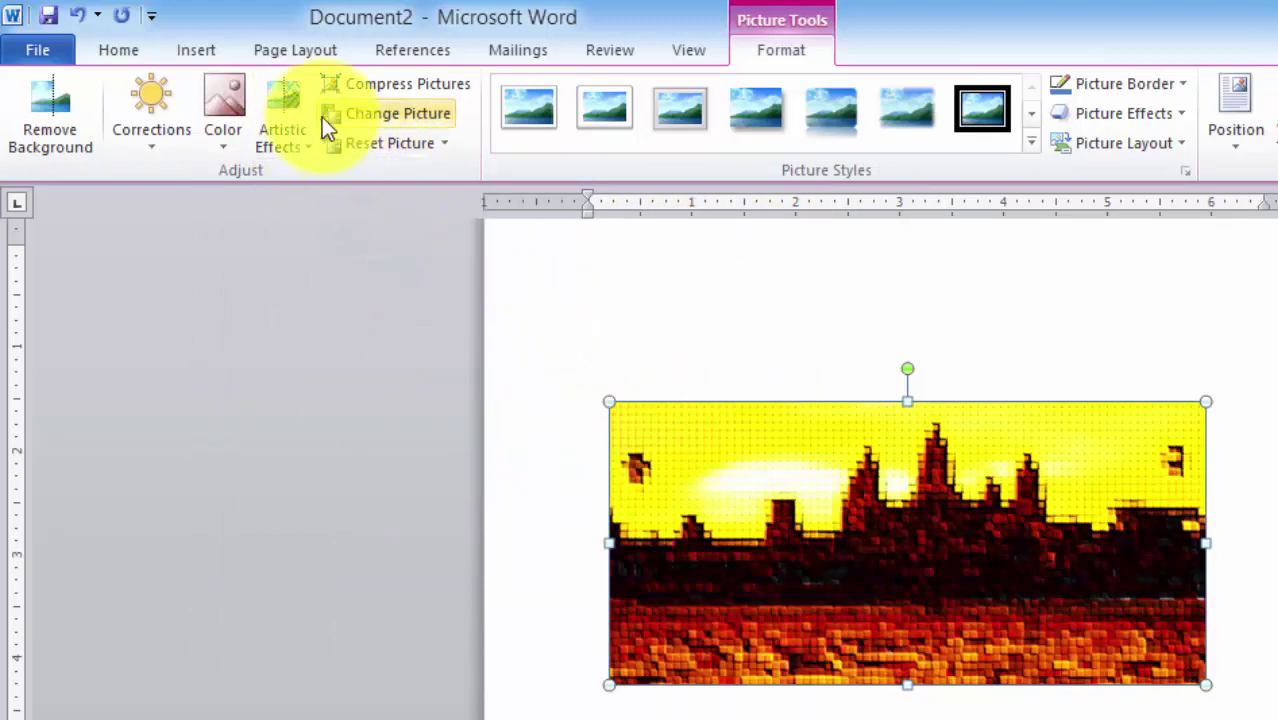
click(303, 150)
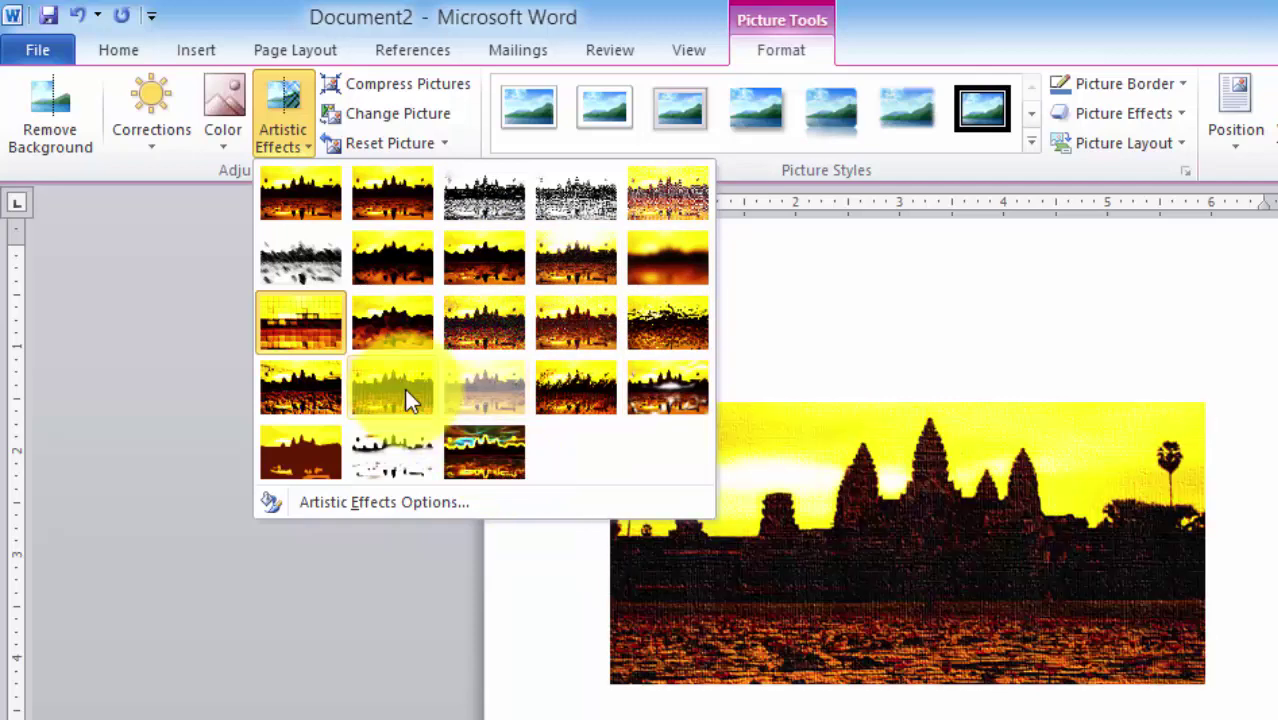
click(403, 388)
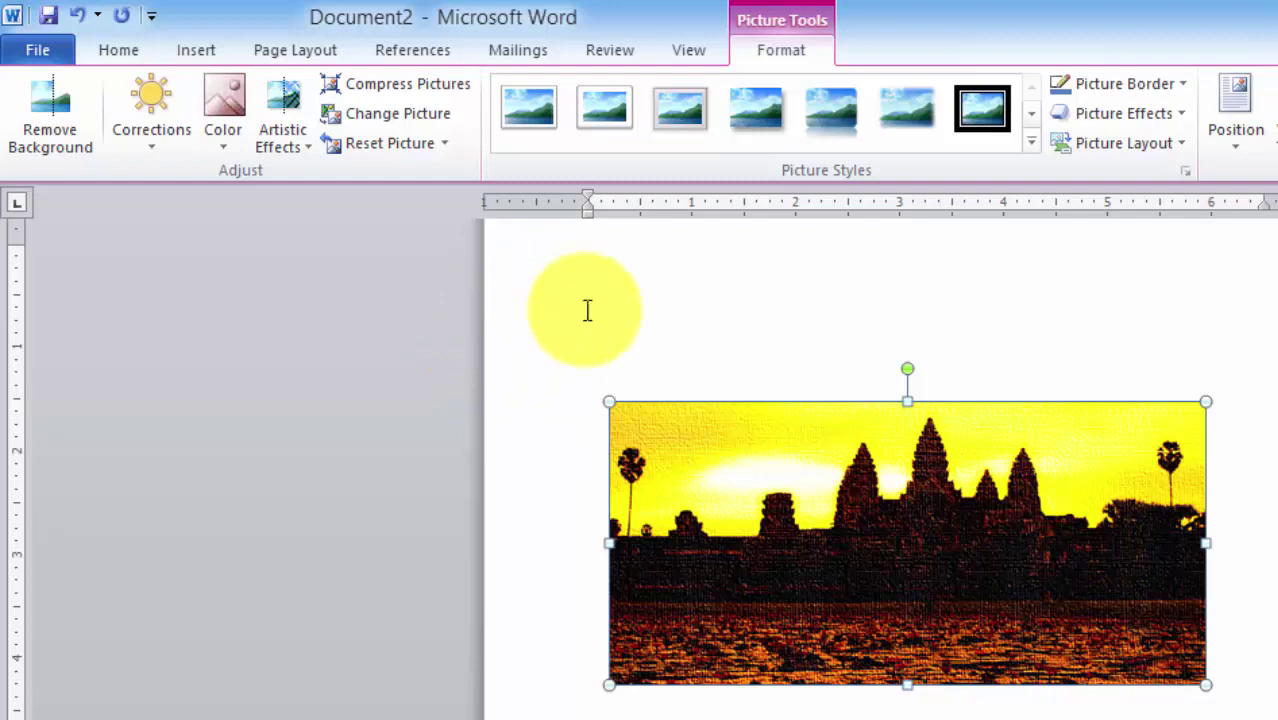
- Apply the Bevel Perspective picture style to the sunset photo
click(844, 365)
click(857, 445)
double_click(857, 445)
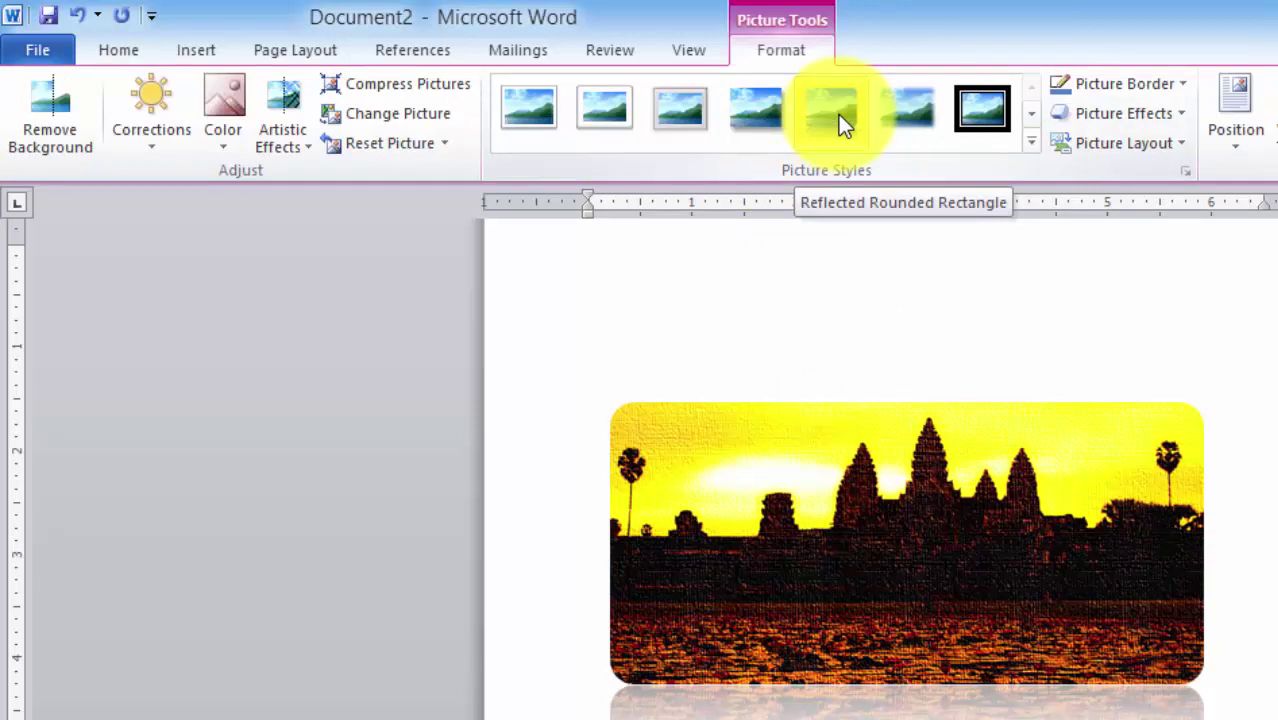
click(1034, 145)
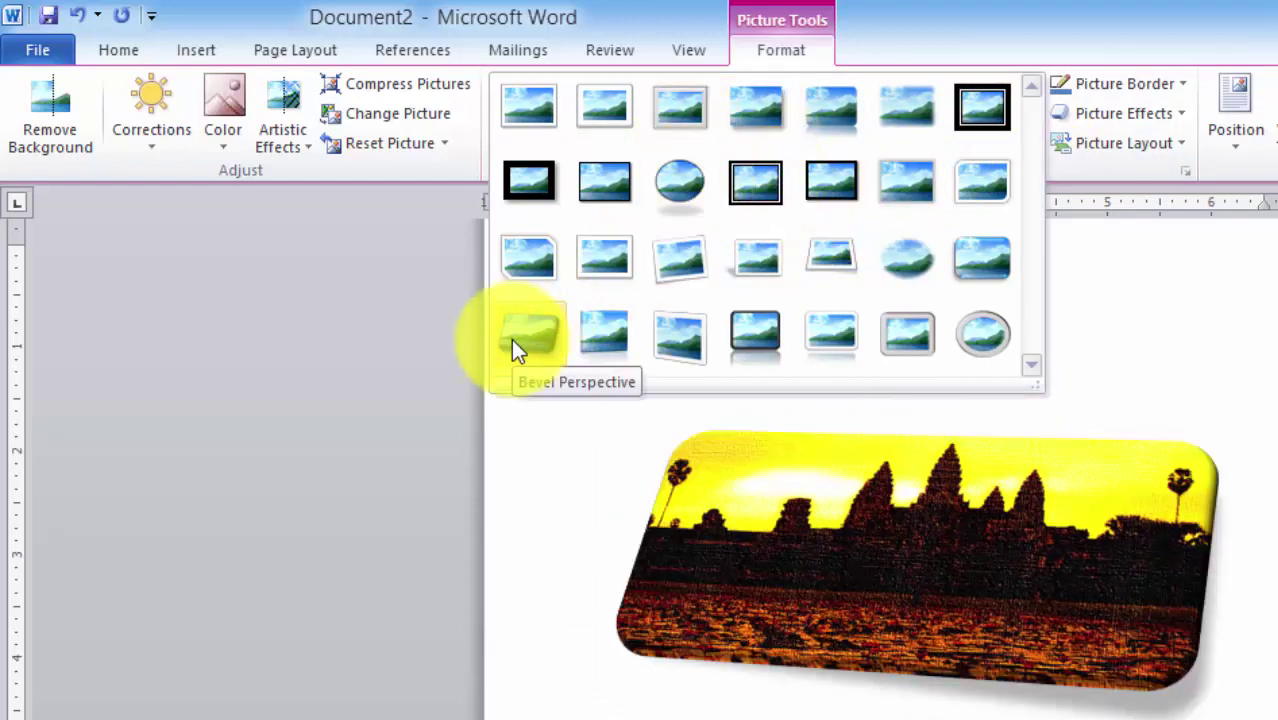
click(511, 338)
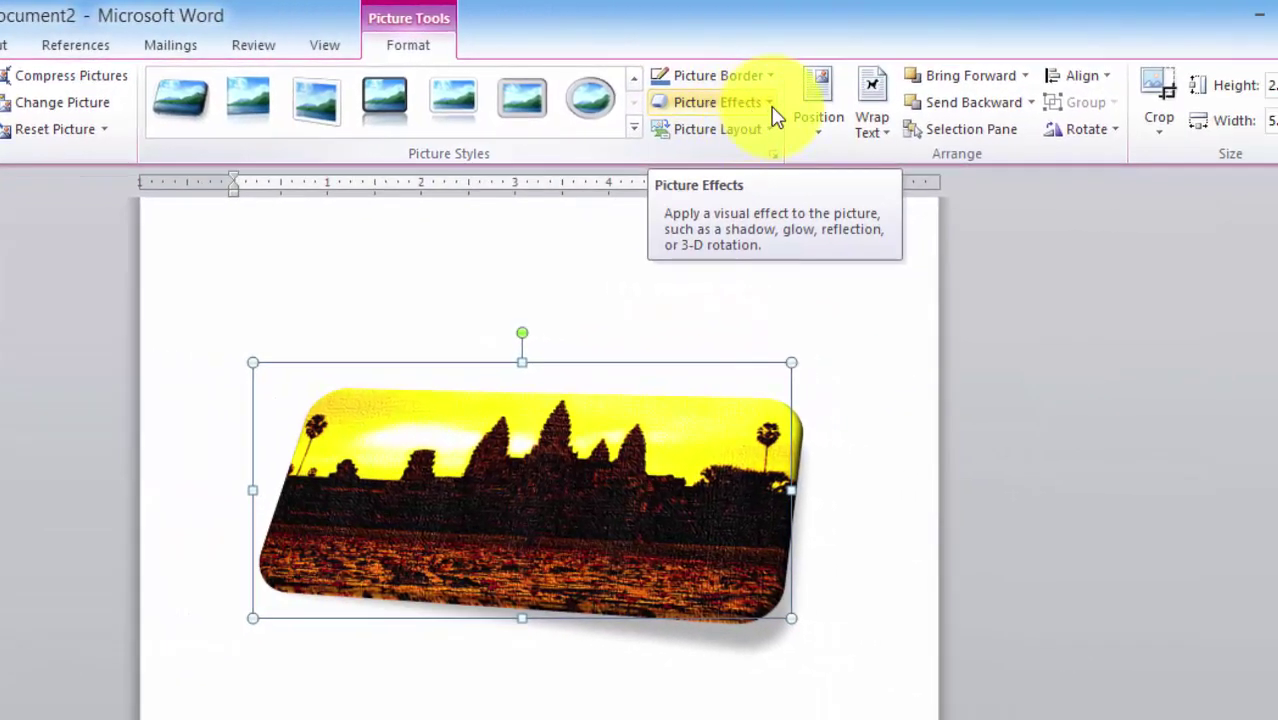
- Add an orange 18 pt glow effect around the sunset photo
click(777, 80)
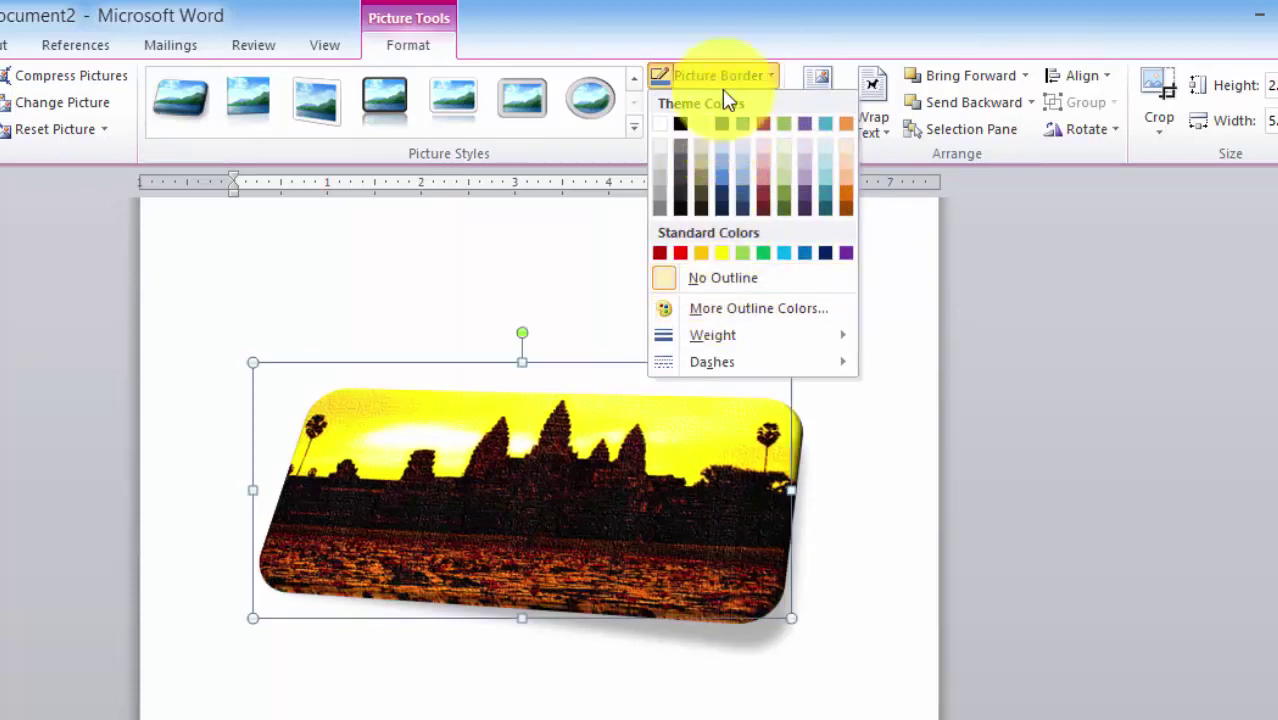
click(765, 112)
click(765, 108)
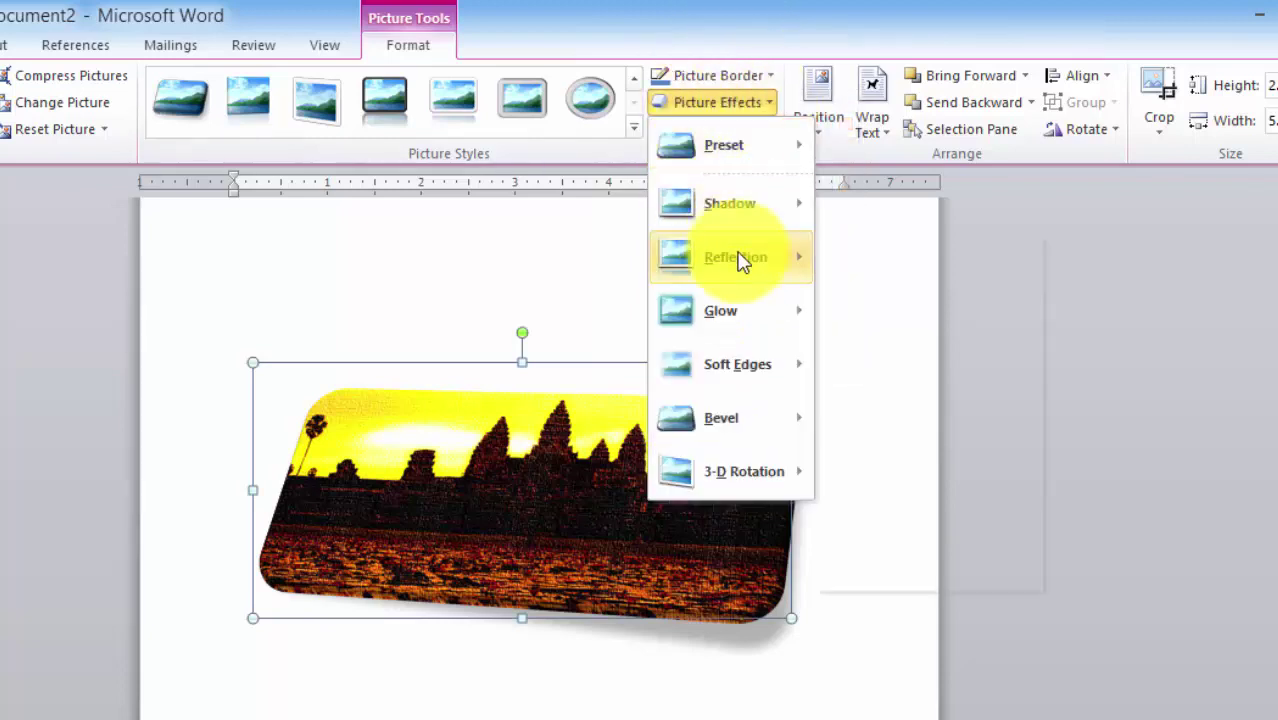
mouse_move(745, 262)
mouse_move(758, 330)
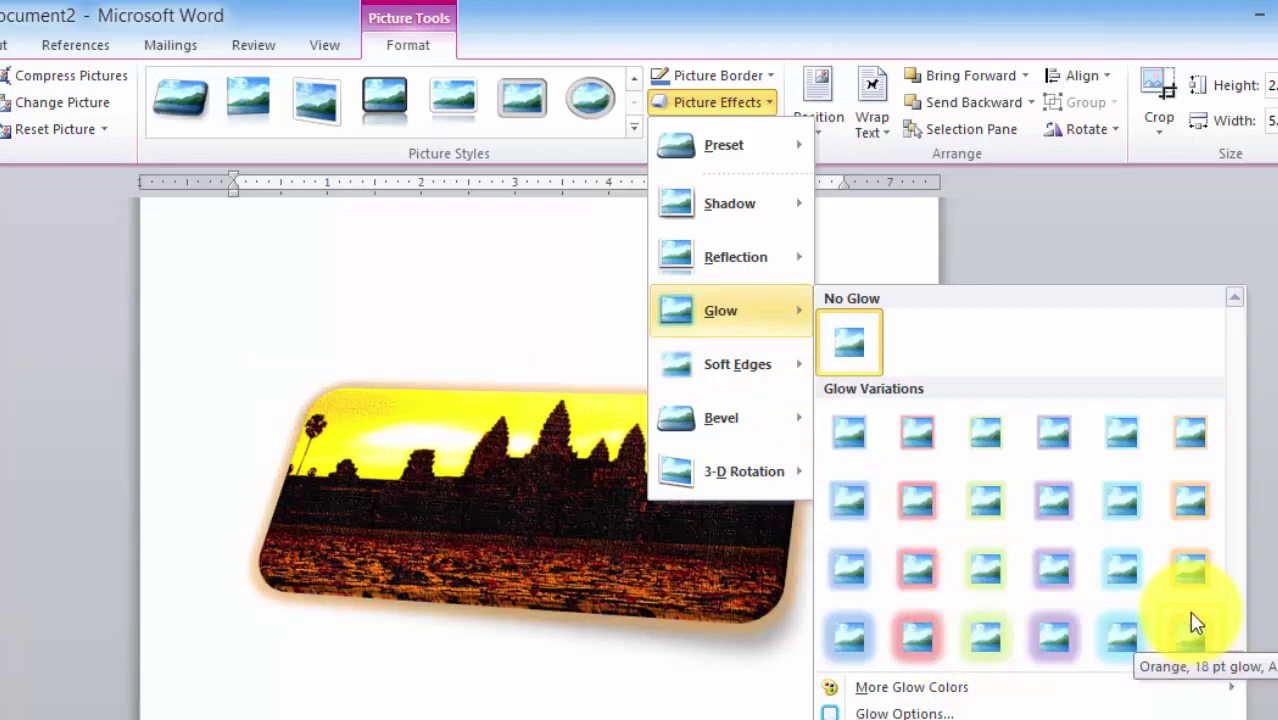
click(1180, 570)
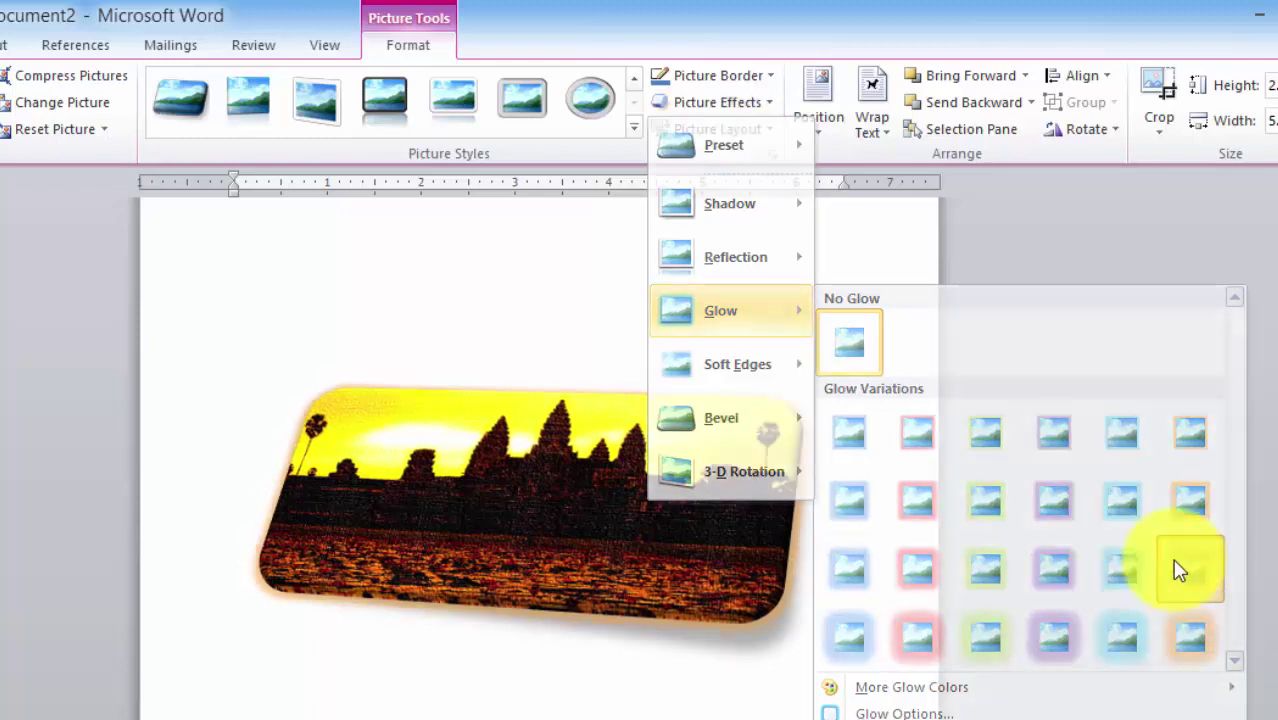
click(714, 101)
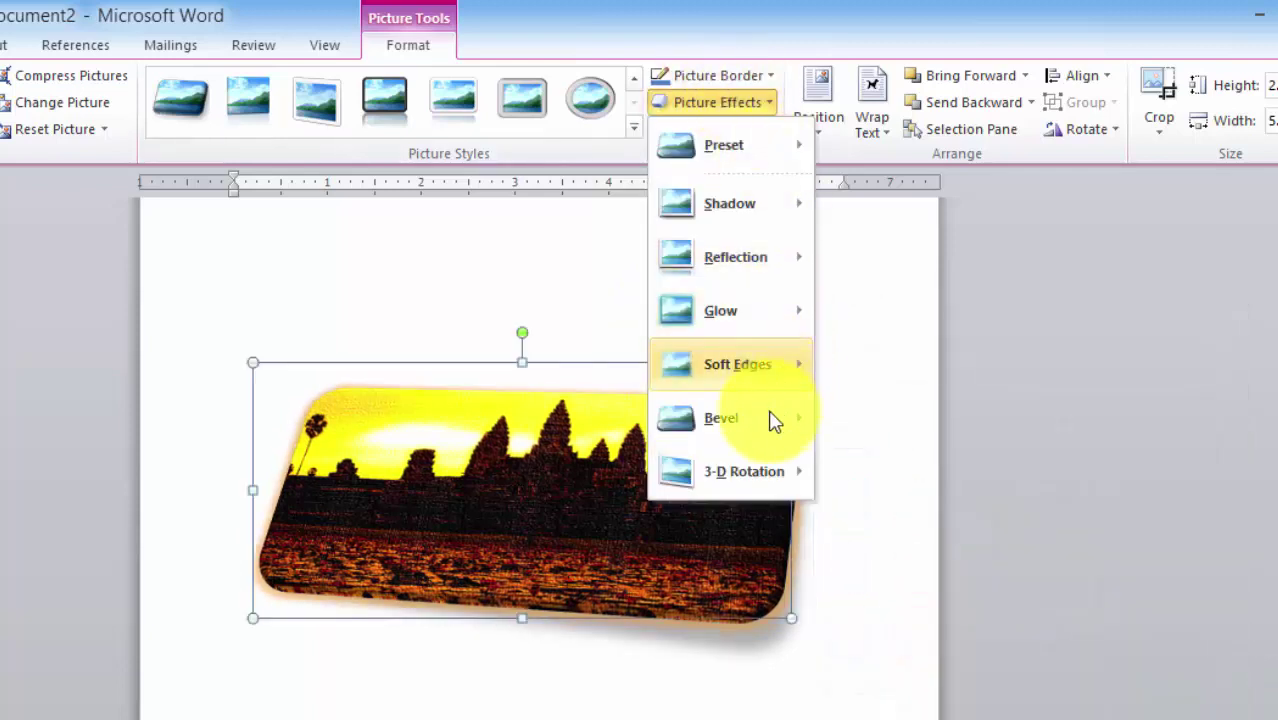
- Apply a bevel preset to the photo's edges and reselect it to check the result
mouse_move(778, 418)
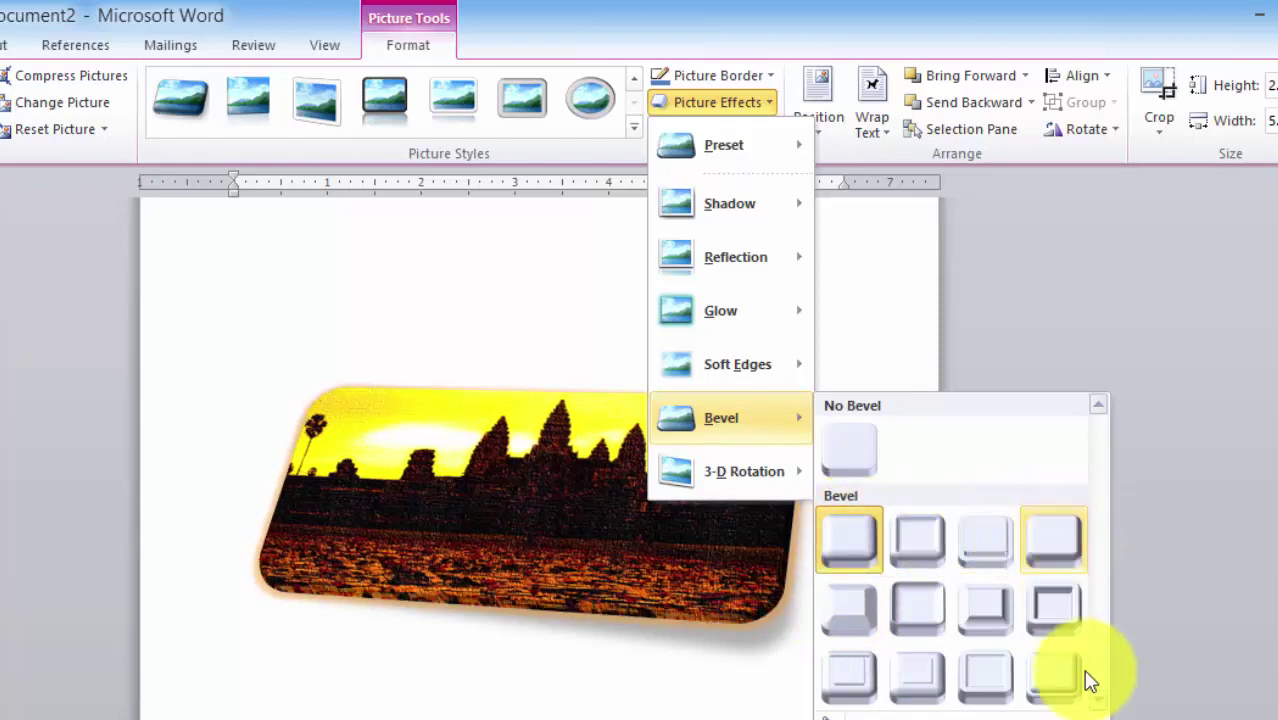
click(930, 690)
click(699, 700)
click(680, 583)
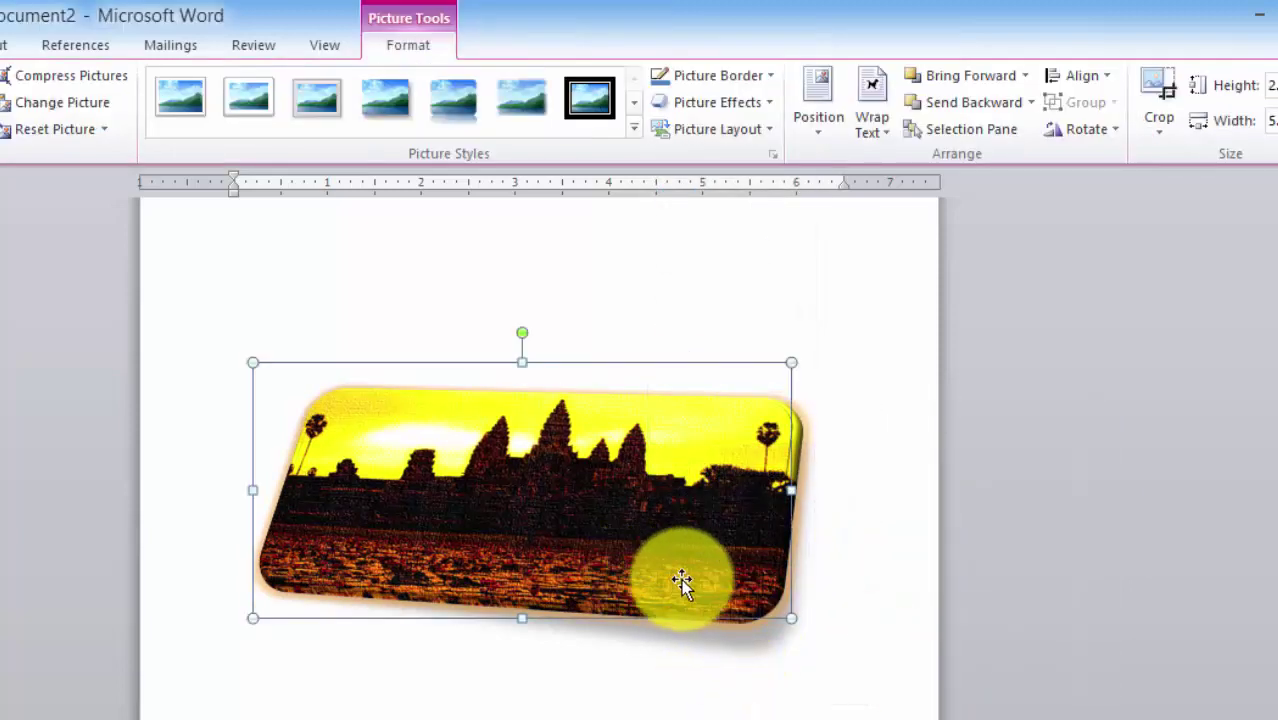
- Apply a Perspective 3-D rotation preset to the sunset photo
click(768, 103)
mouse_move(784, 474)
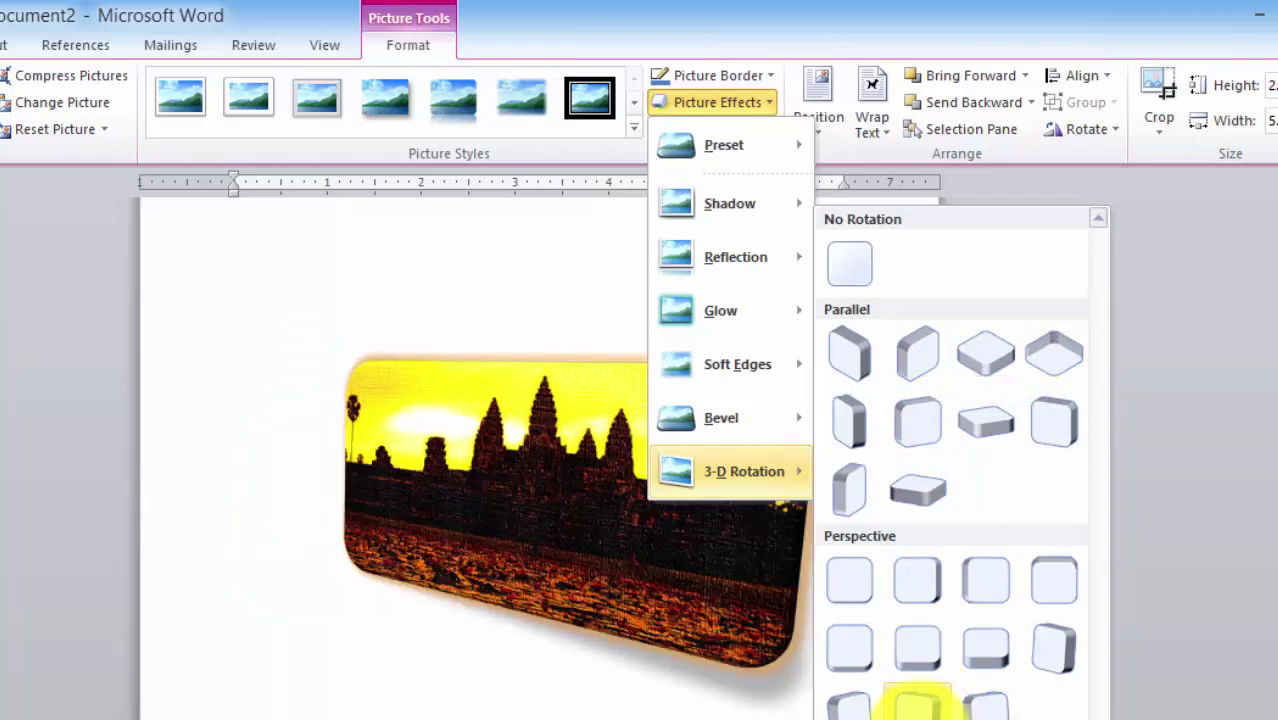
click(917, 706)
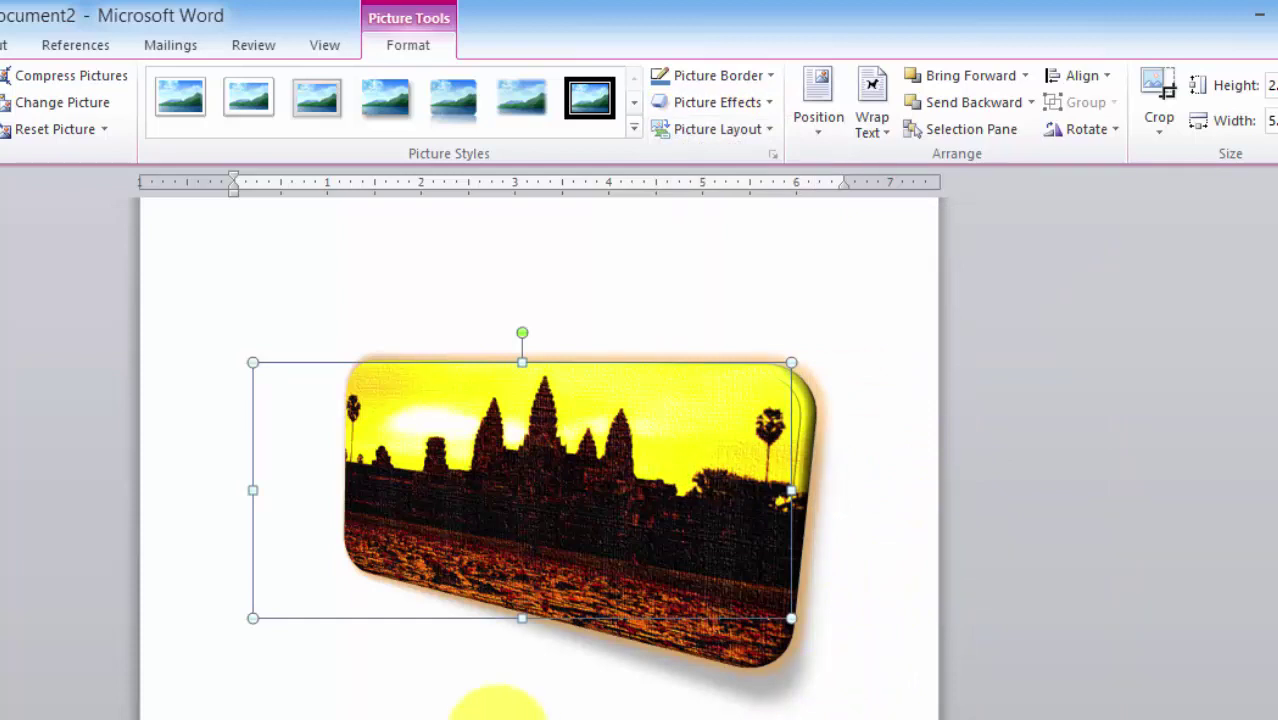
click(497, 705)
- Drag the sunset photo further down the page
click(585, 530)
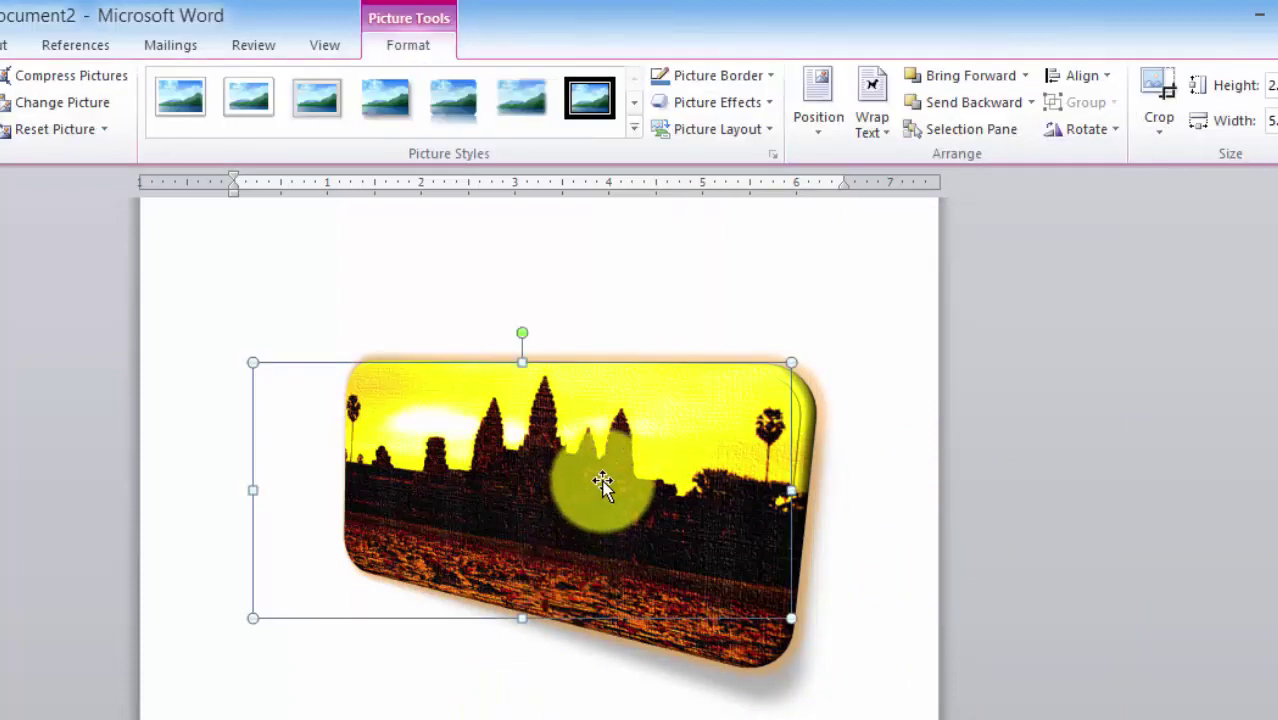
click(601, 310)
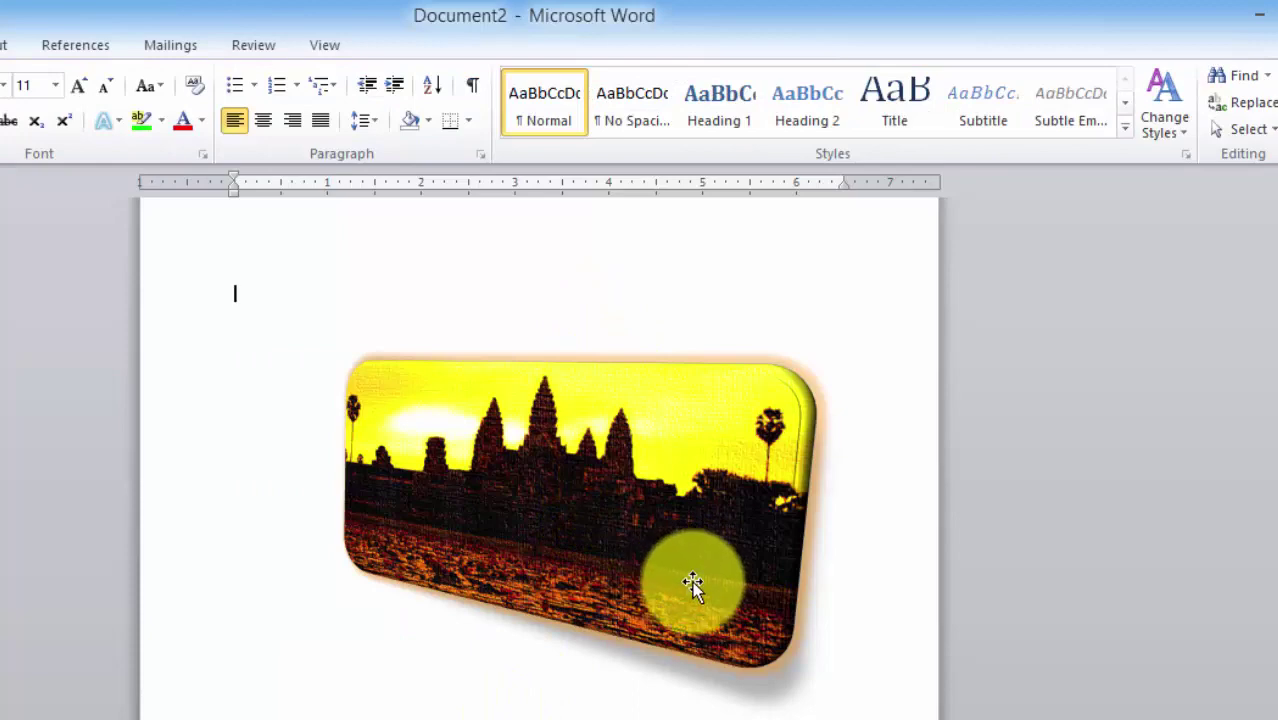
click(573, 476)
drag(573, 476, 600, 682)
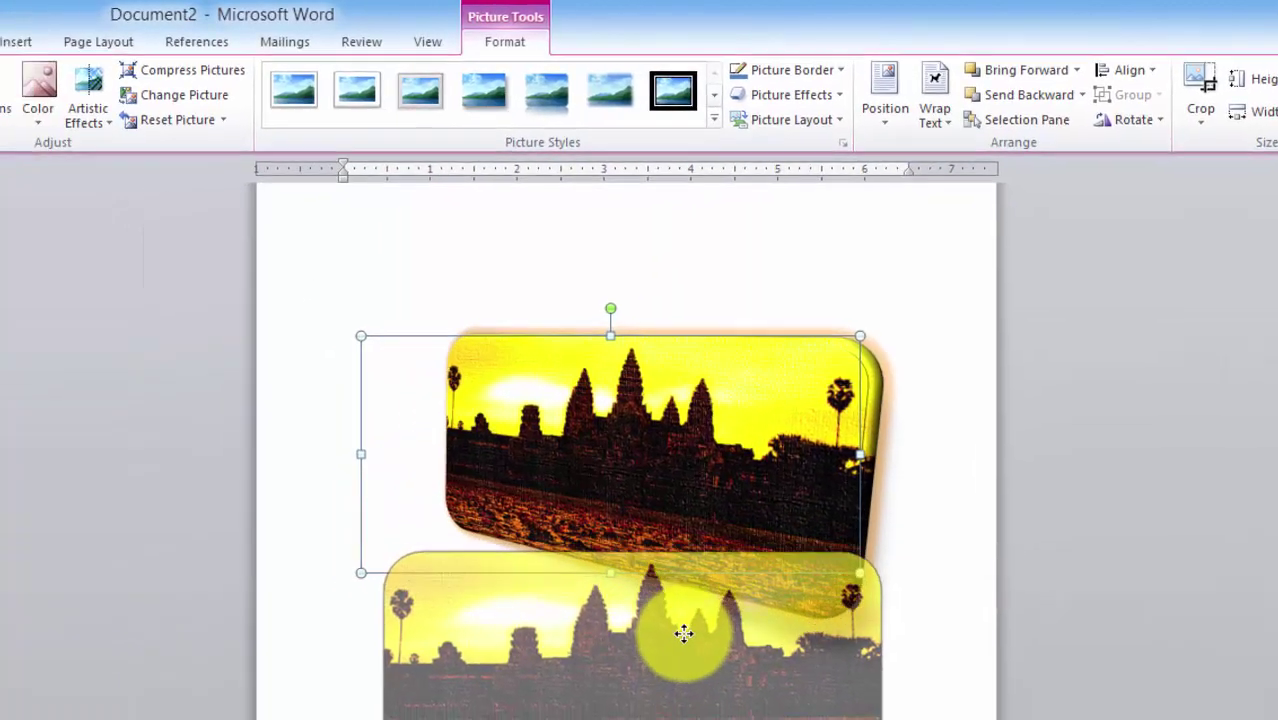
drag(683, 632, 683, 628)
click(687, 393)
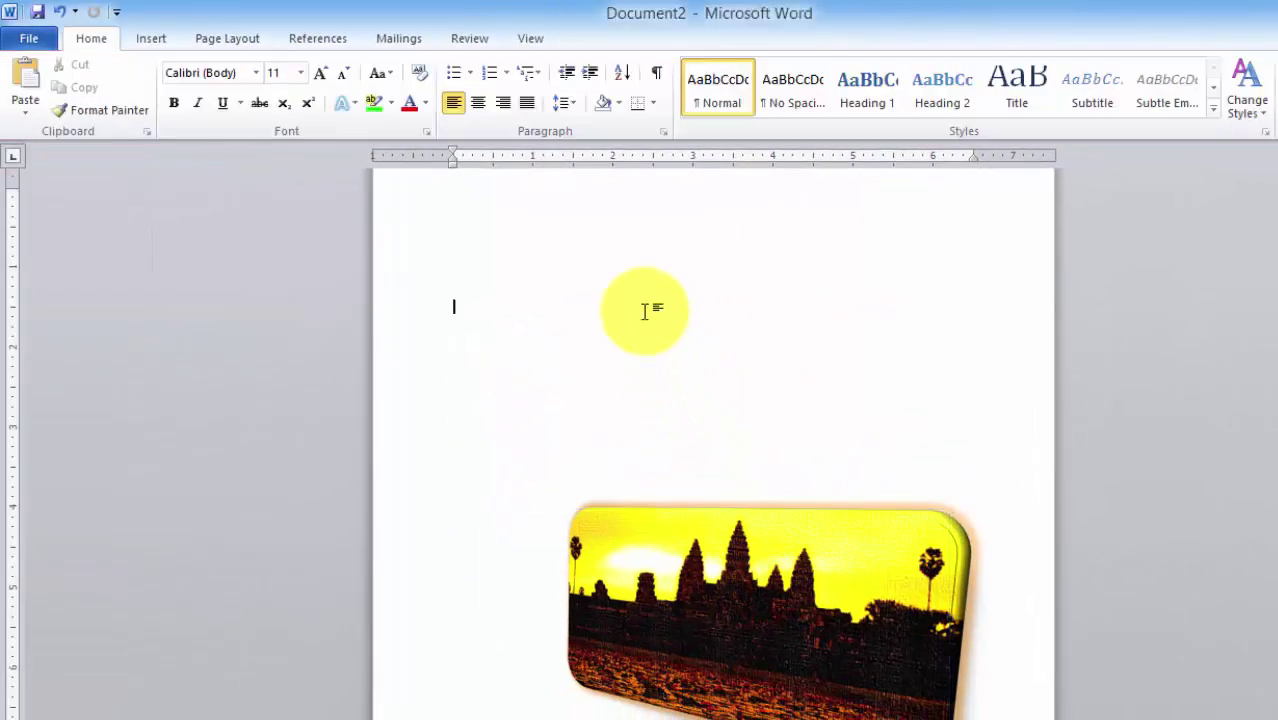
- Insert the country-road photo 'road pic2' into the document
click(151, 38)
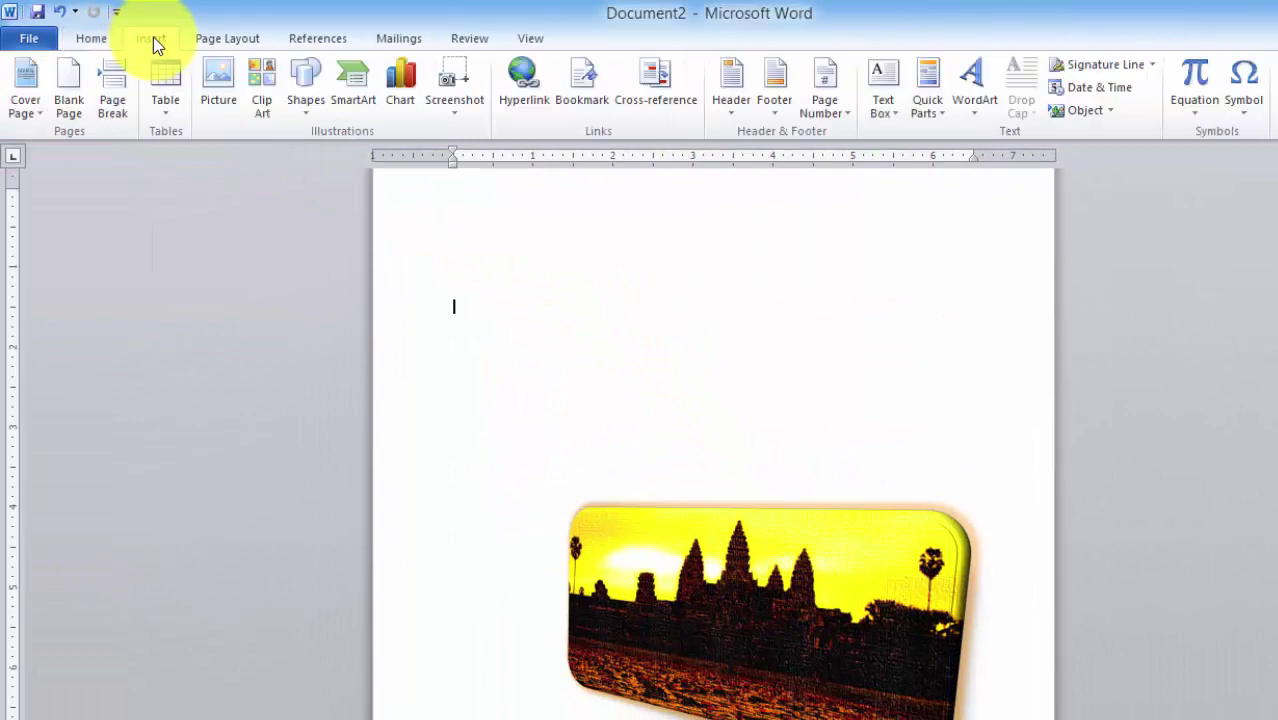
click(227, 89)
scroll(634, 360, down, 5)
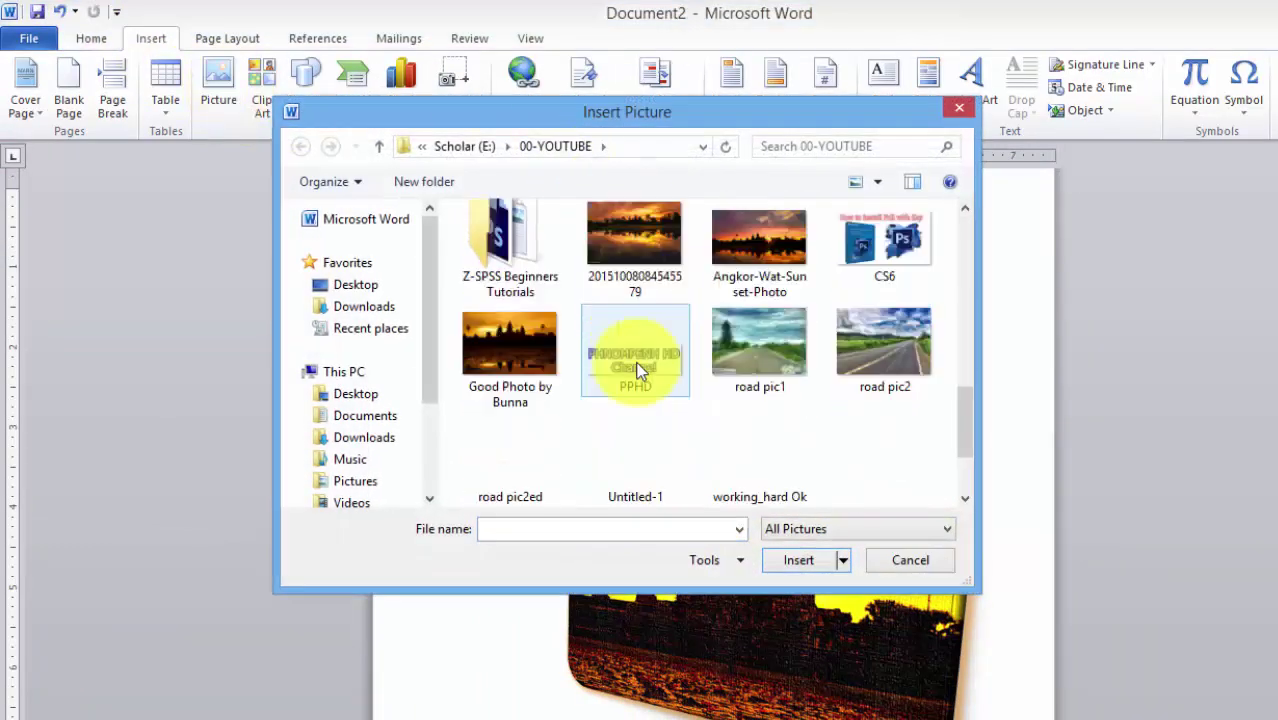
click(859, 330)
click(795, 562)
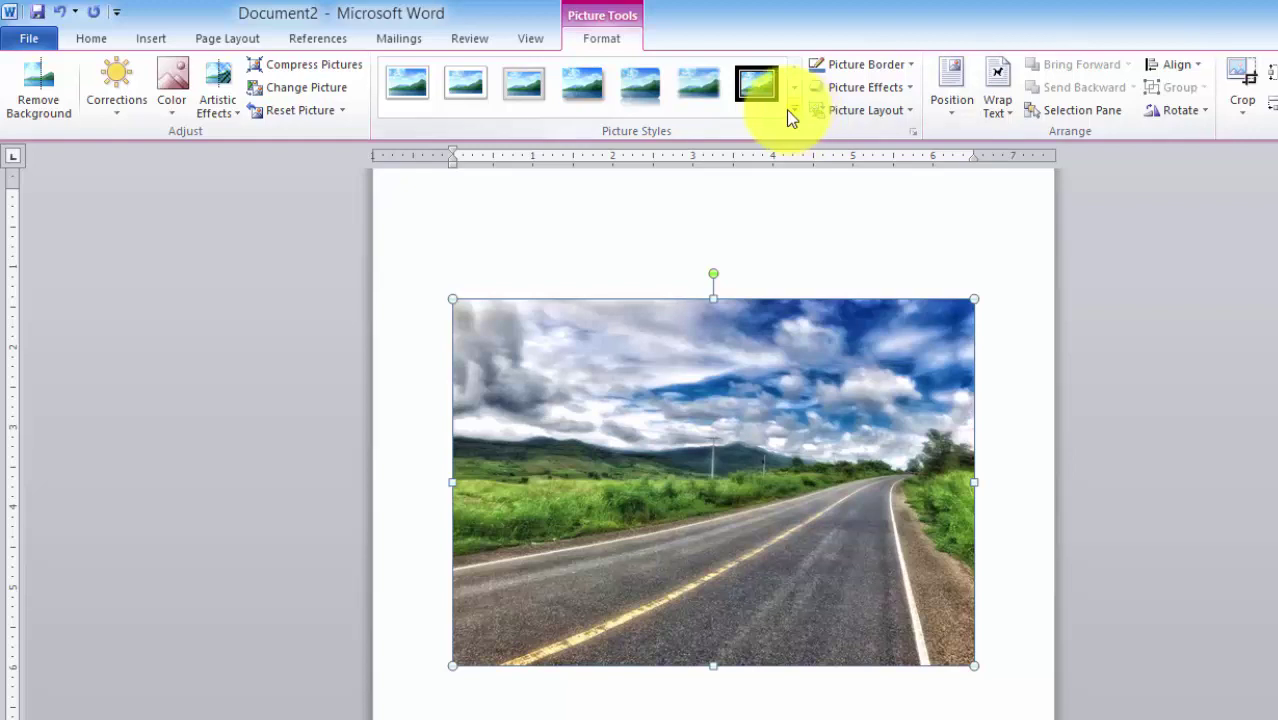
- Give the road photo a reflected rounded-corner style and shorten it from the top
click(650, 90)
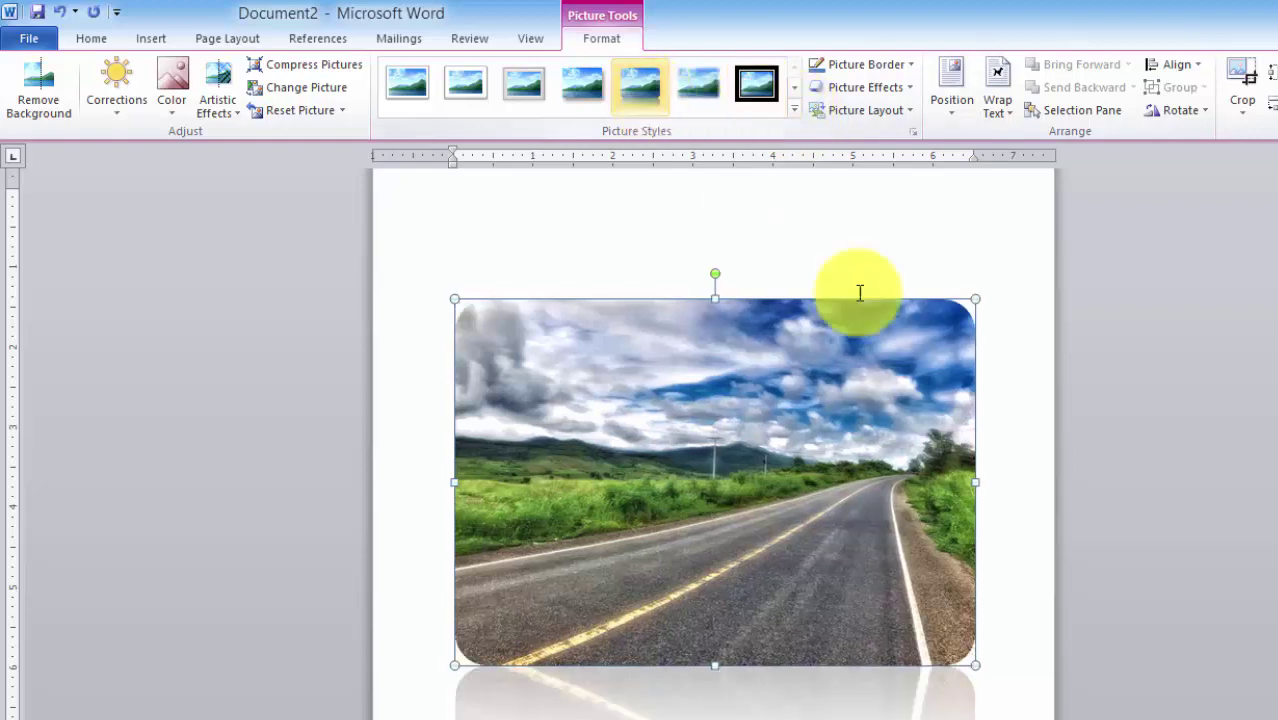
click(855, 217)
scroll(903, 486, down, 1)
scroll(863, 443, down, 3)
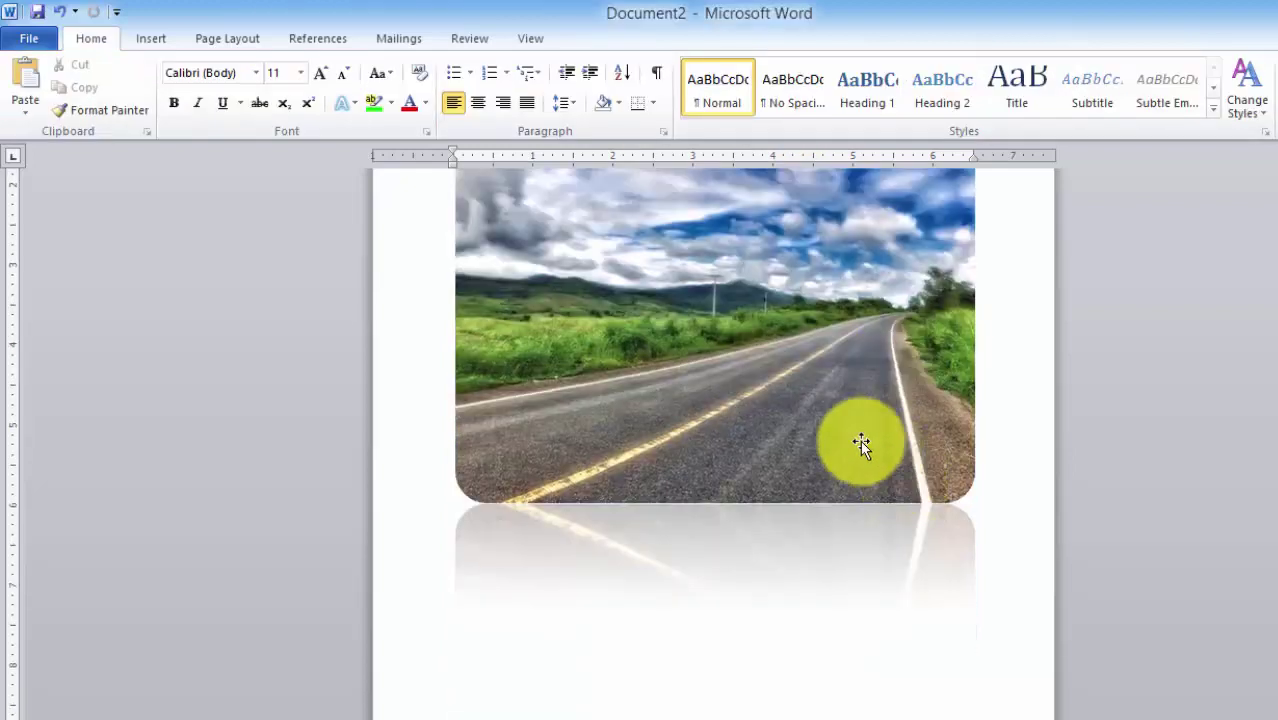
click(855, 435)
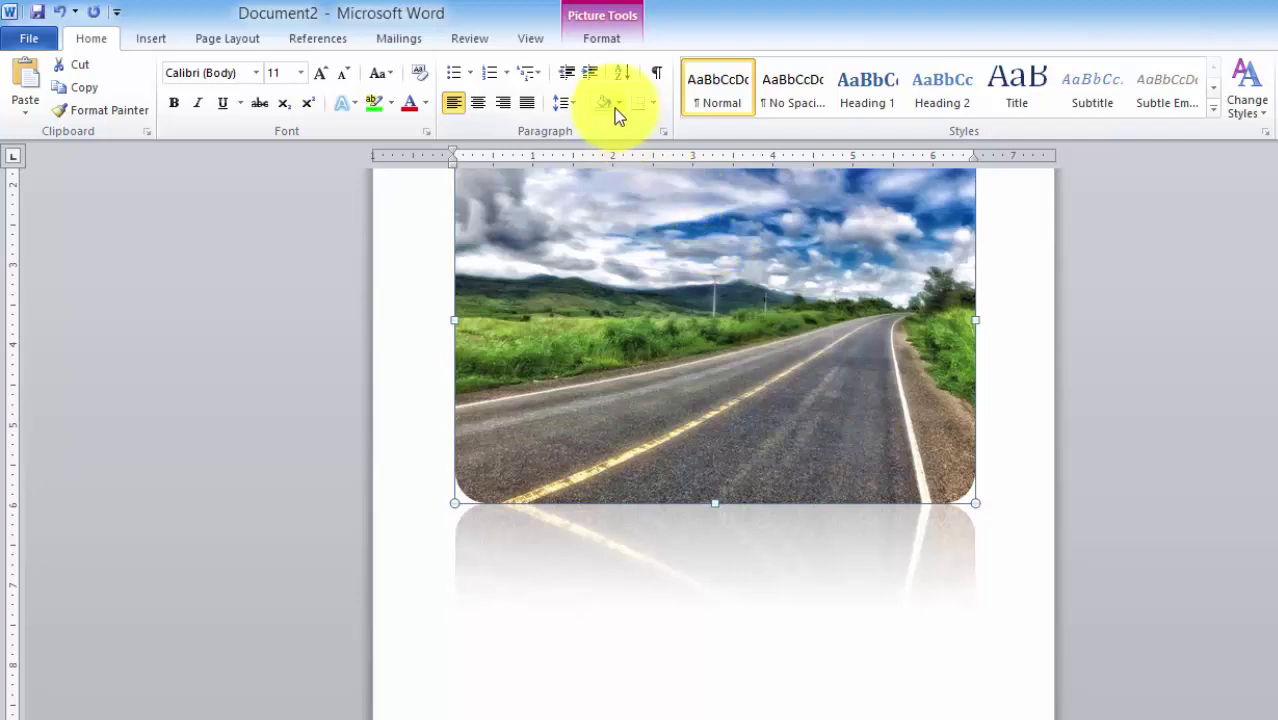
scroll(622, 168, up, 2)
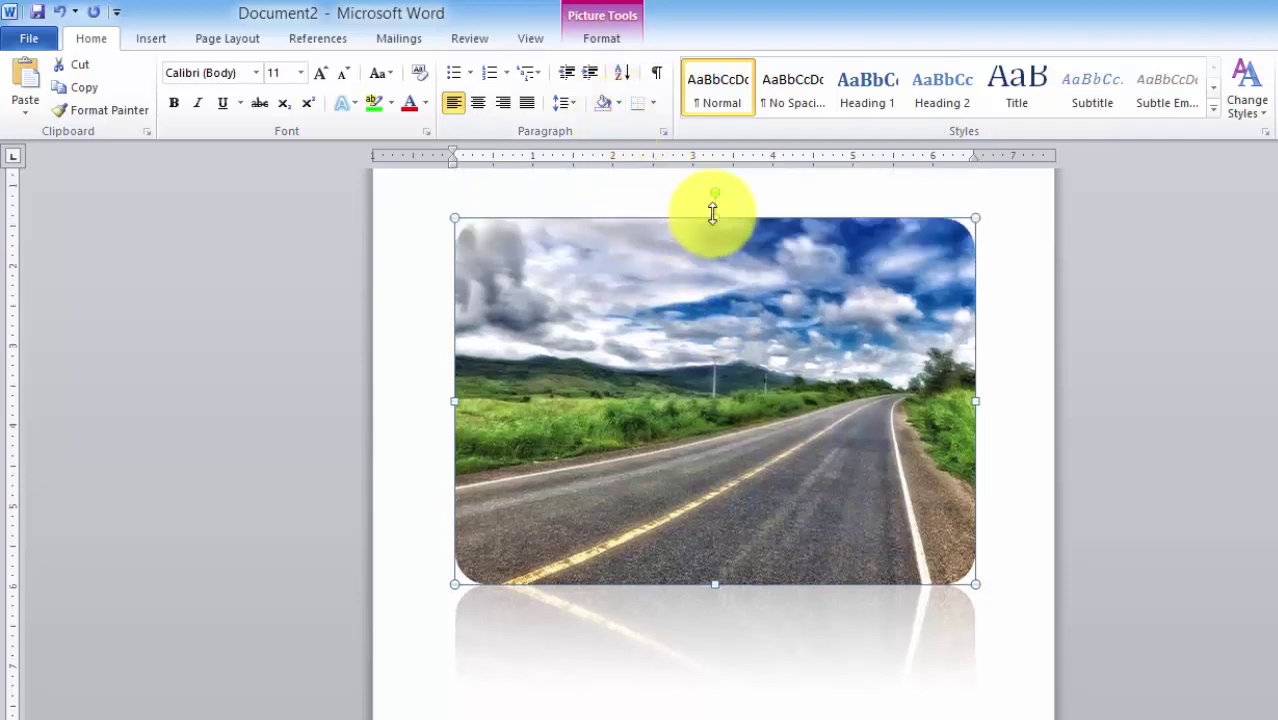
drag(714, 213, 713, 240)
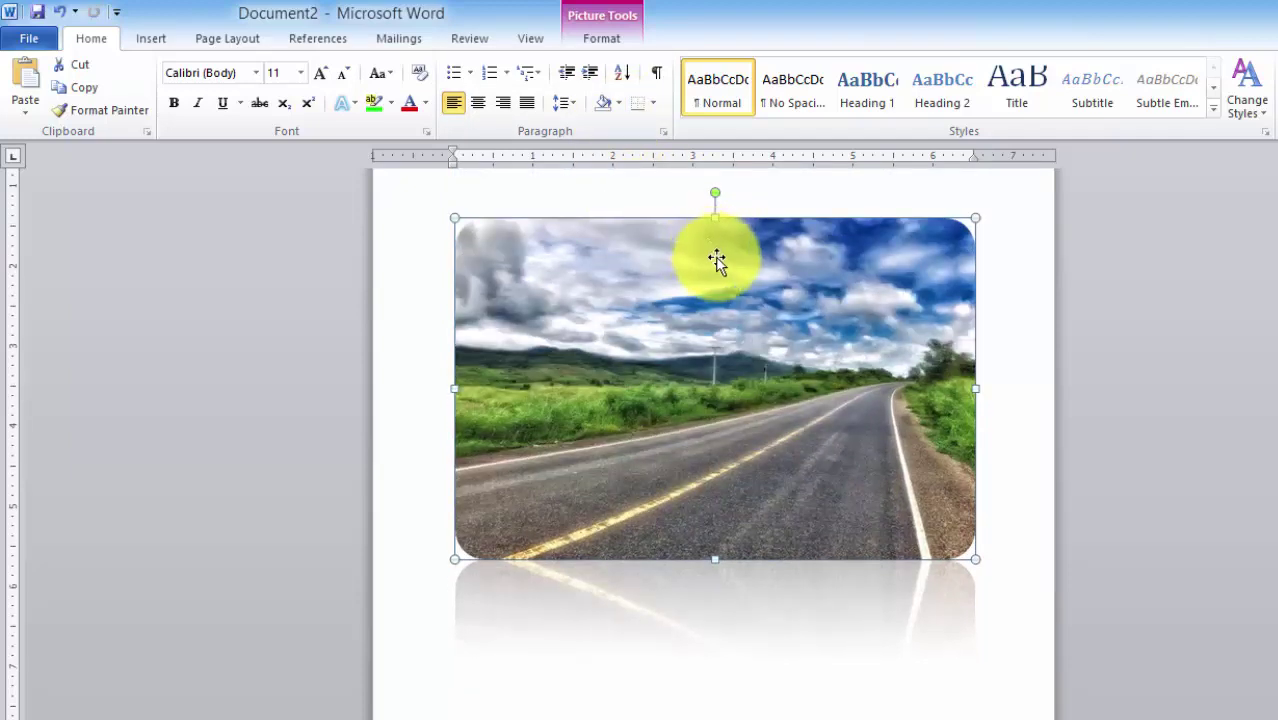
- Restyle the road photo with the Bevel Perspective Left, White picture style
click(602, 32)
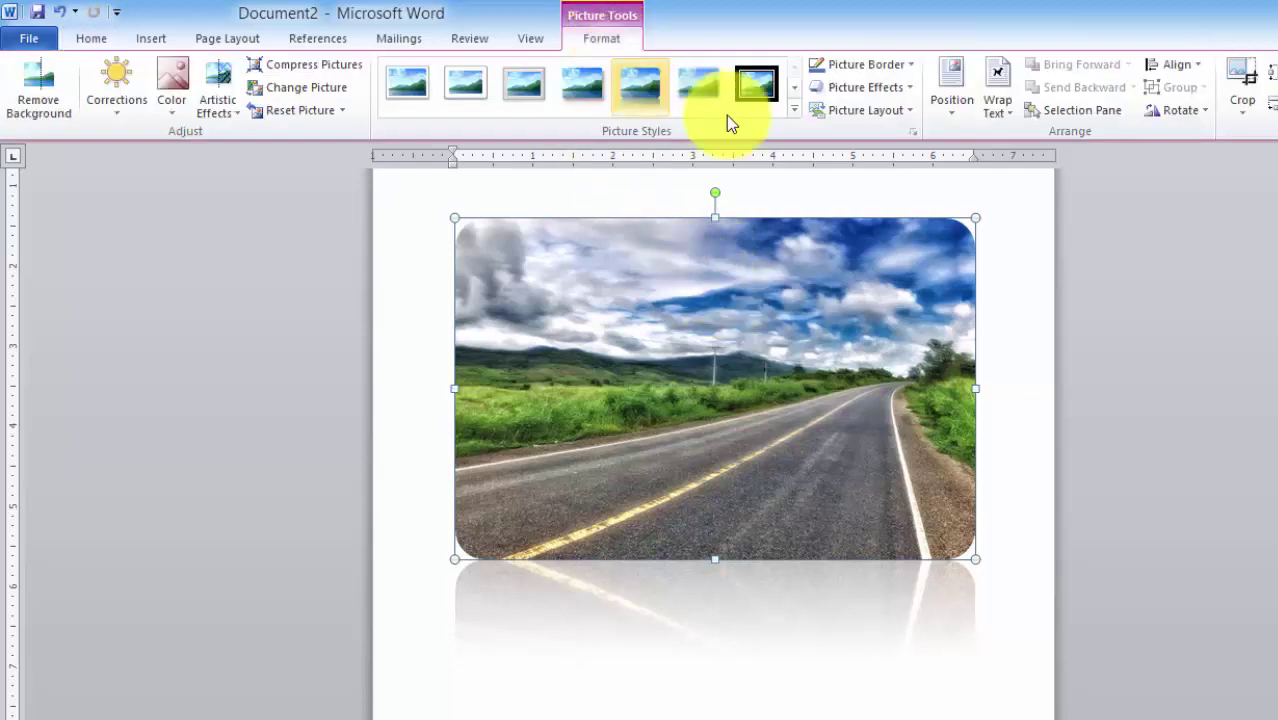
click(792, 110)
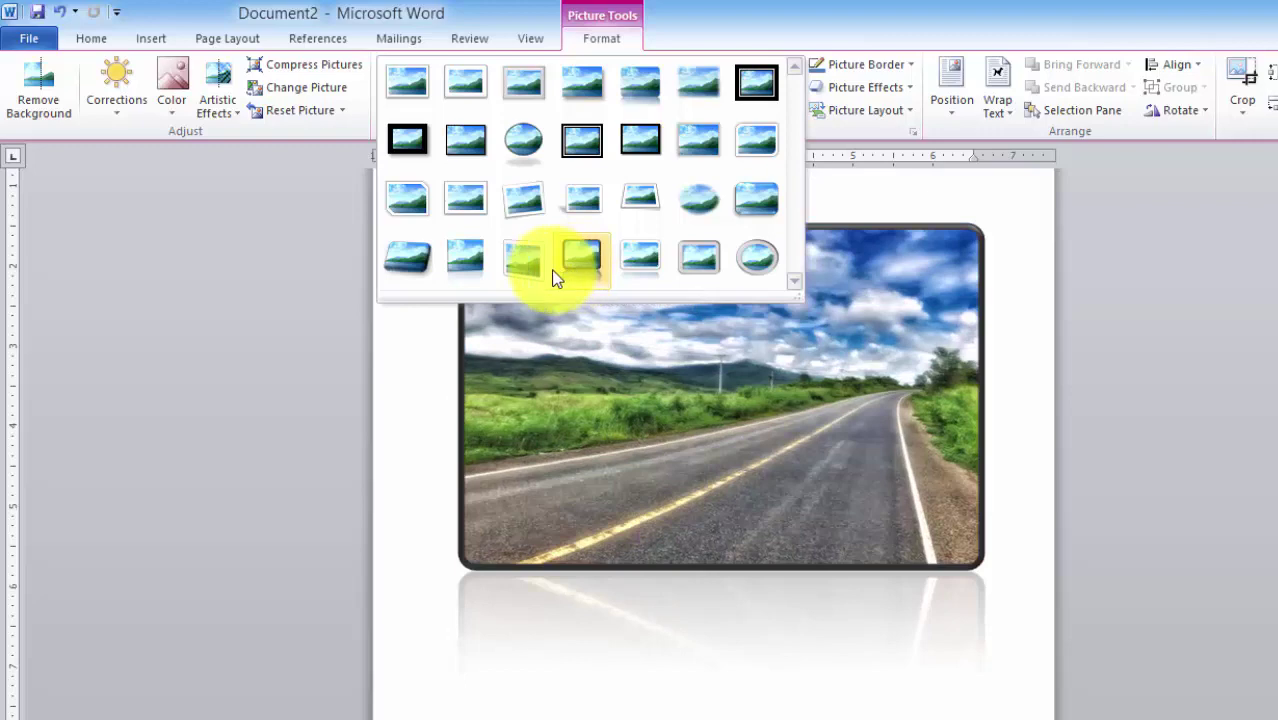
click(525, 266)
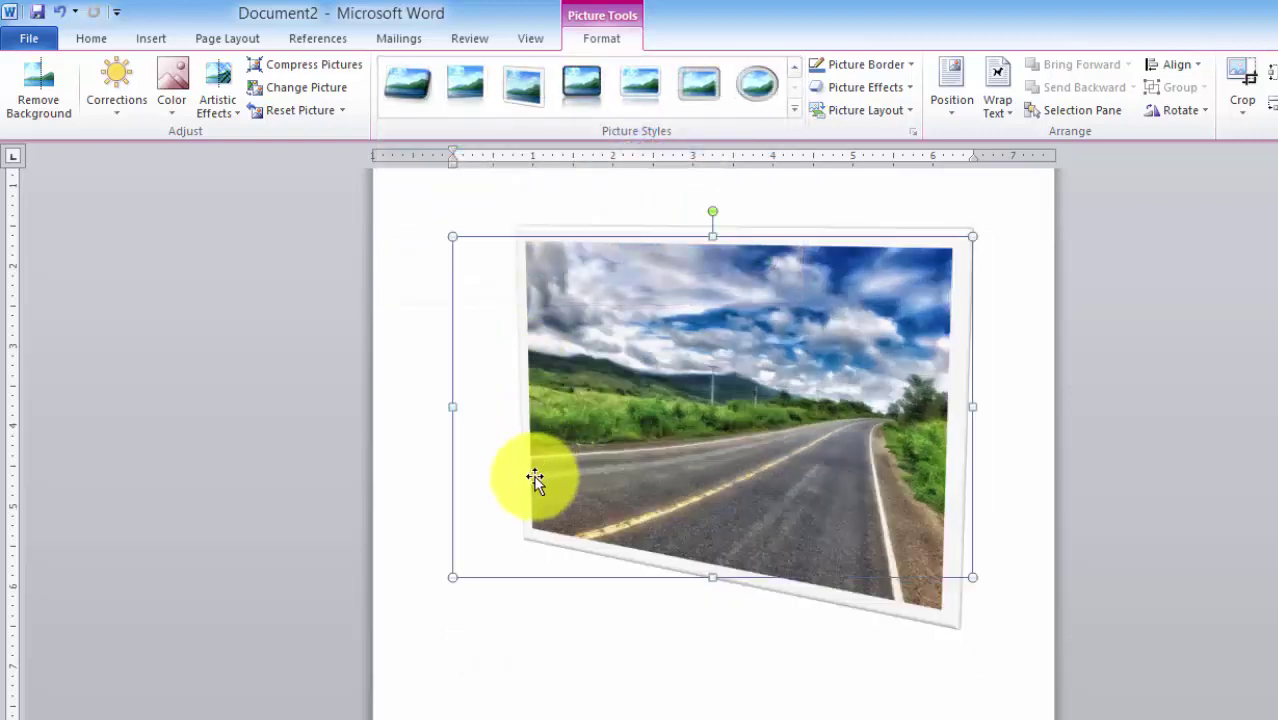
scroll(807, 494, down, 2)
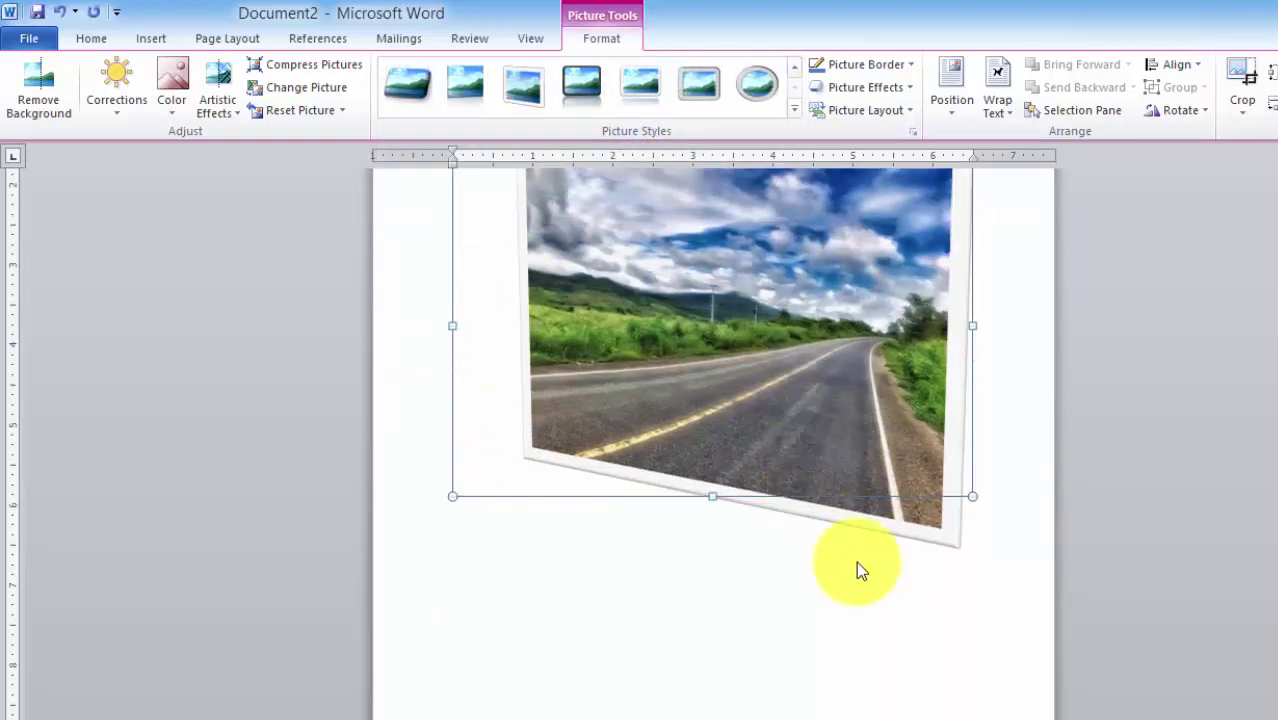
scroll(838, 428, up, 3)
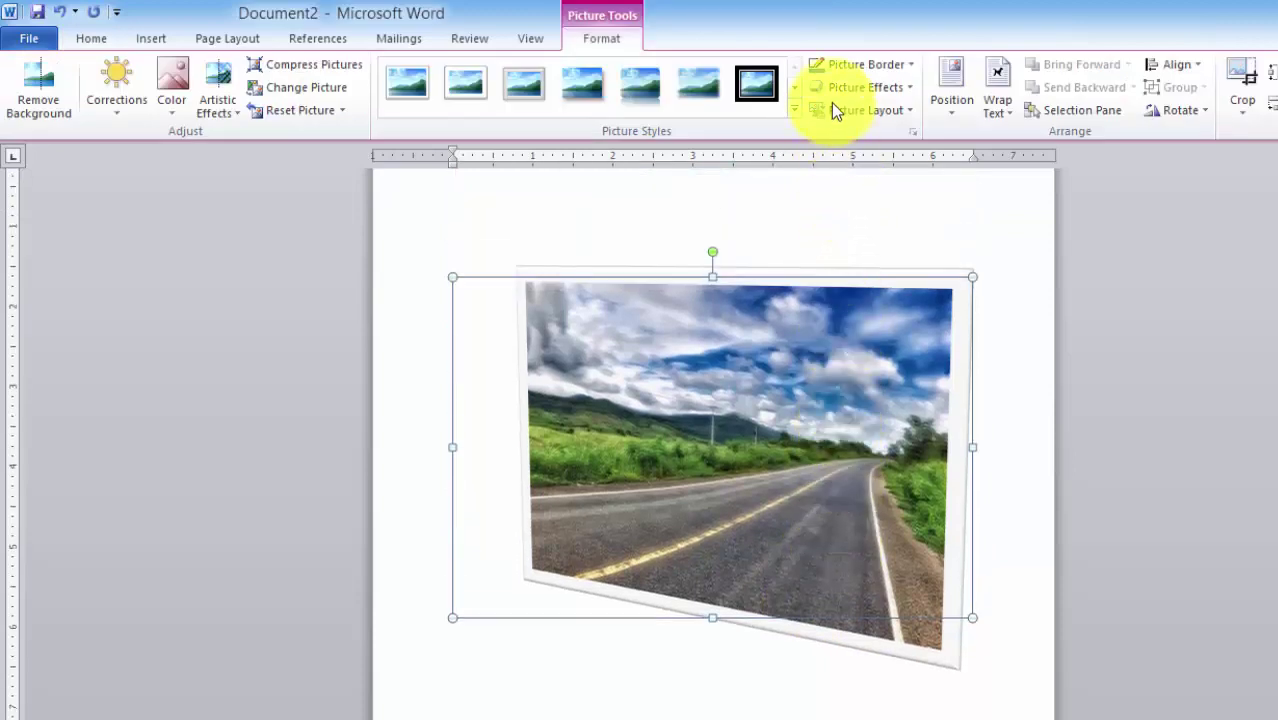
- Browse the road photo's Reflection, Soft Edges and Glow effects, ending on the Bevel gallery
click(876, 86)
mouse_move(914, 212)
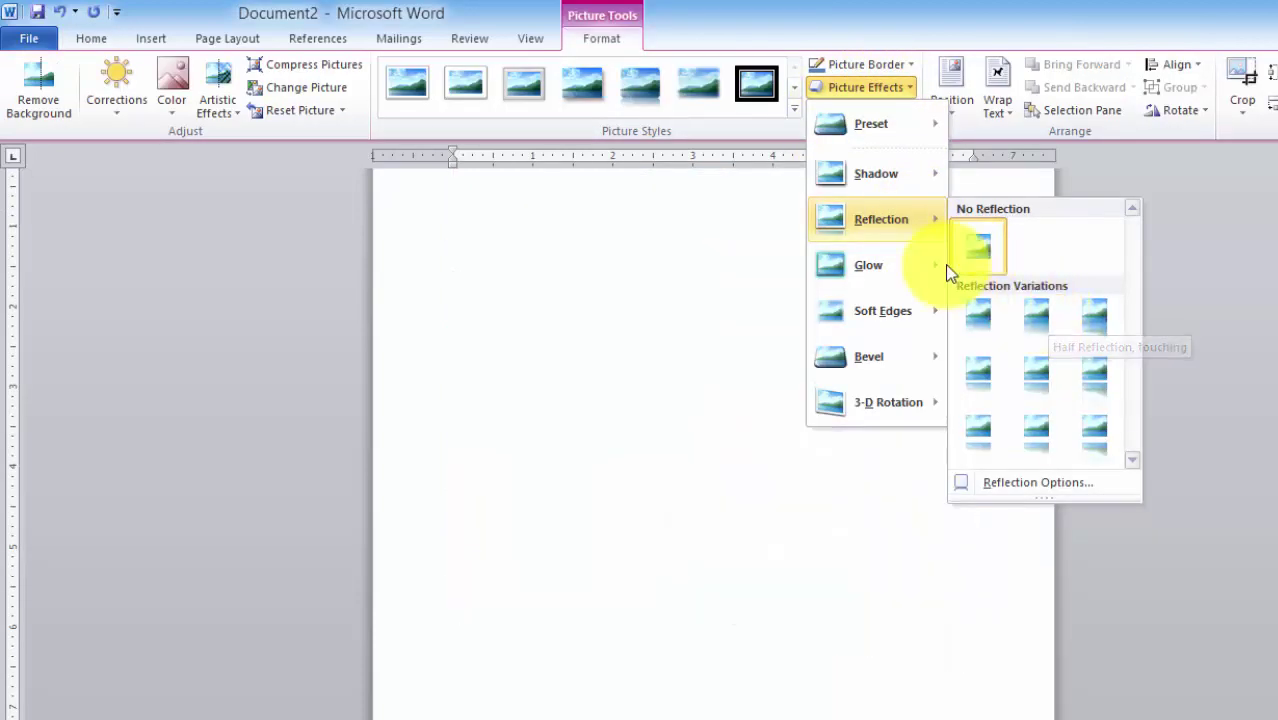
mouse_move(912, 321)
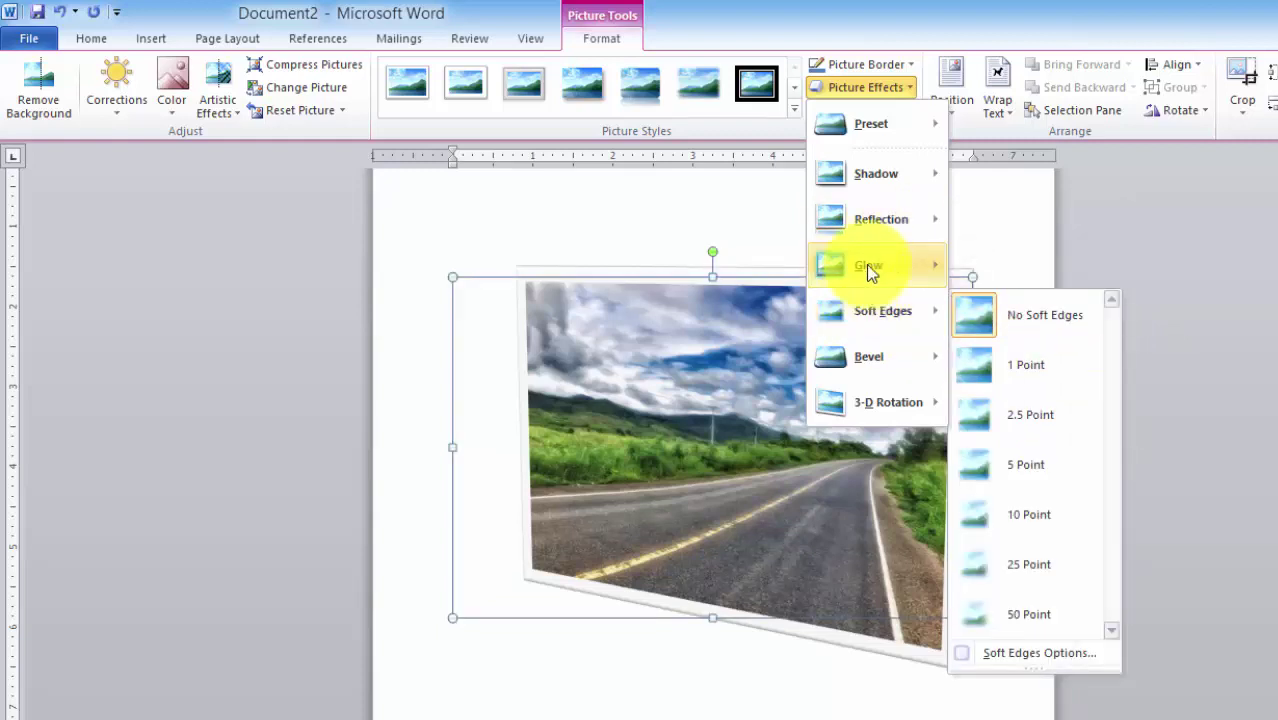
mouse_move(866, 264)
mouse_move(878, 372)
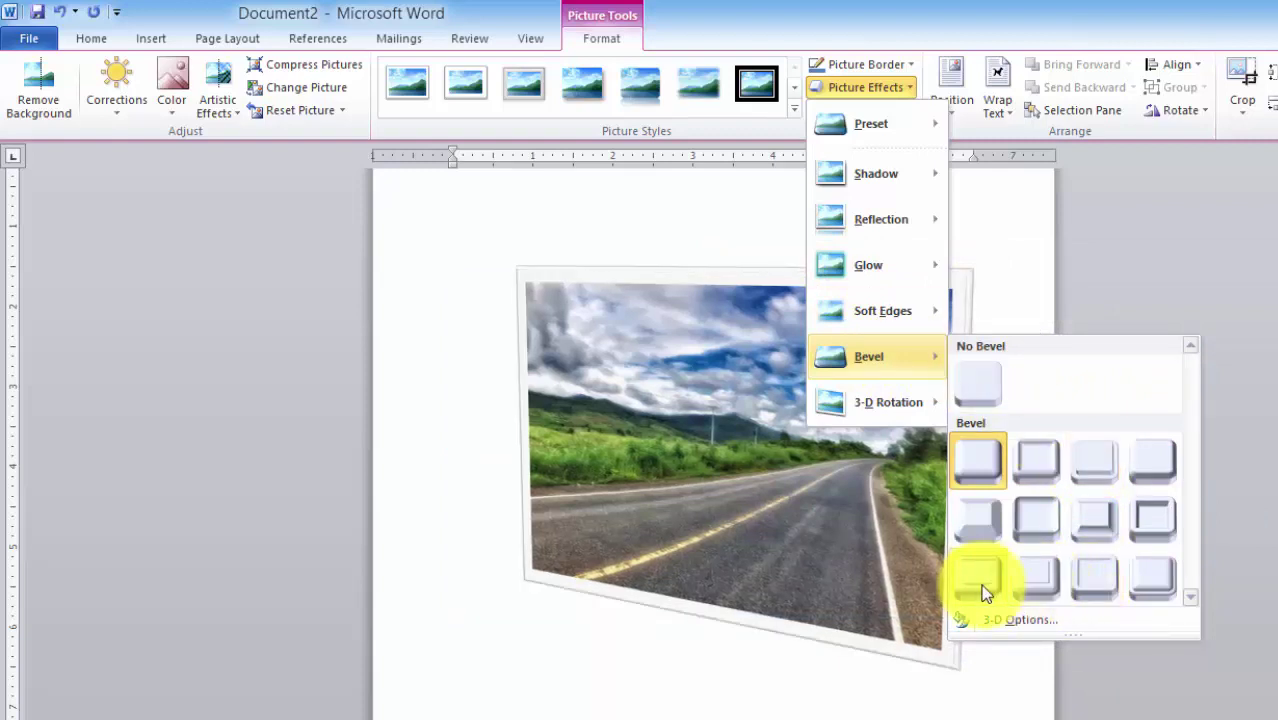
- Apply a bevel and a perspective picture style with reflection to the road photo
click(1093, 470)
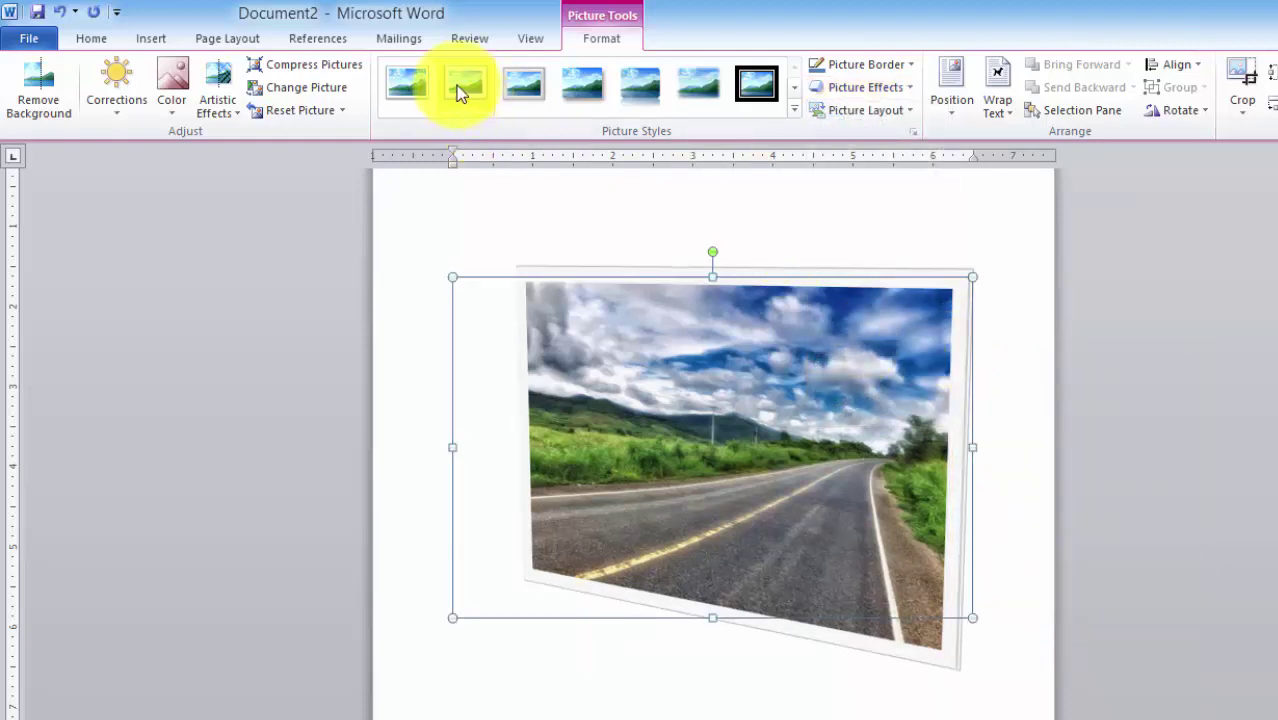
click(795, 110)
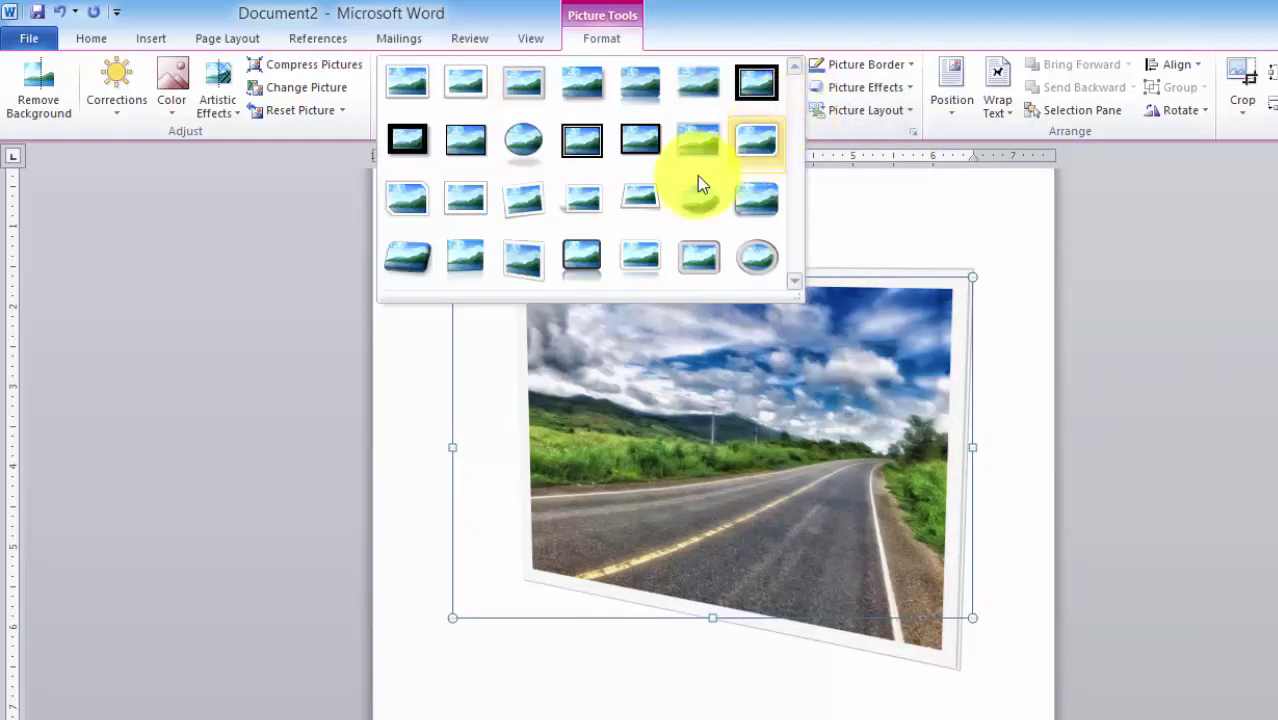
click(471, 260)
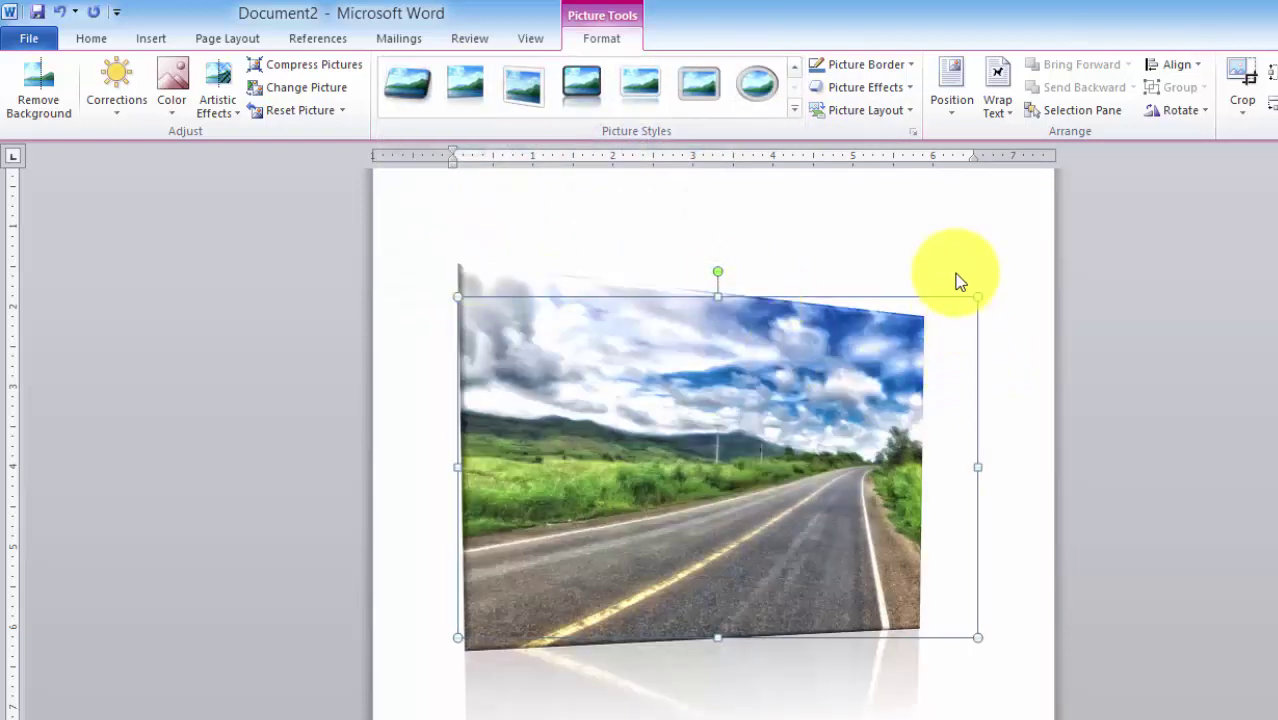
- Shrink the road photo by dragging its top-right corner handle inward
click(887, 237)
scroll(1021, 488, down, 3)
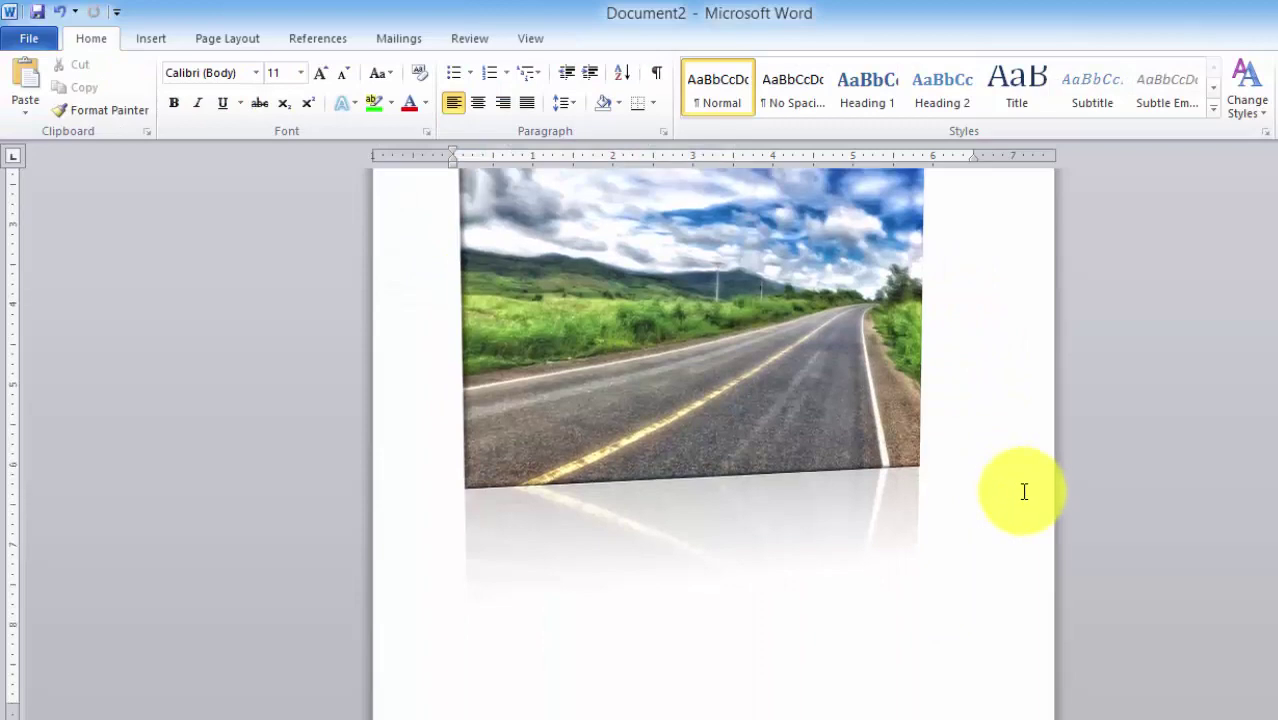
scroll(1024, 491, down, 3)
scroll(765, 455, up, 5)
click(779, 448)
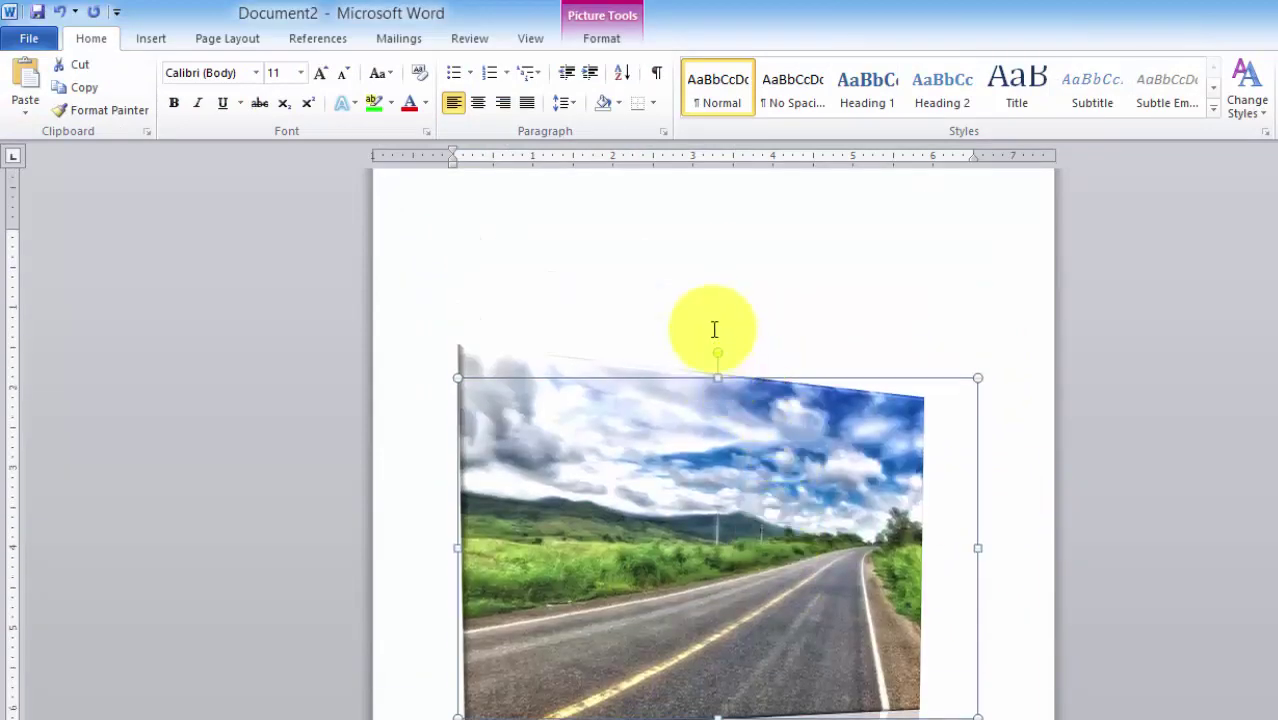
drag(980, 379, 847, 536)
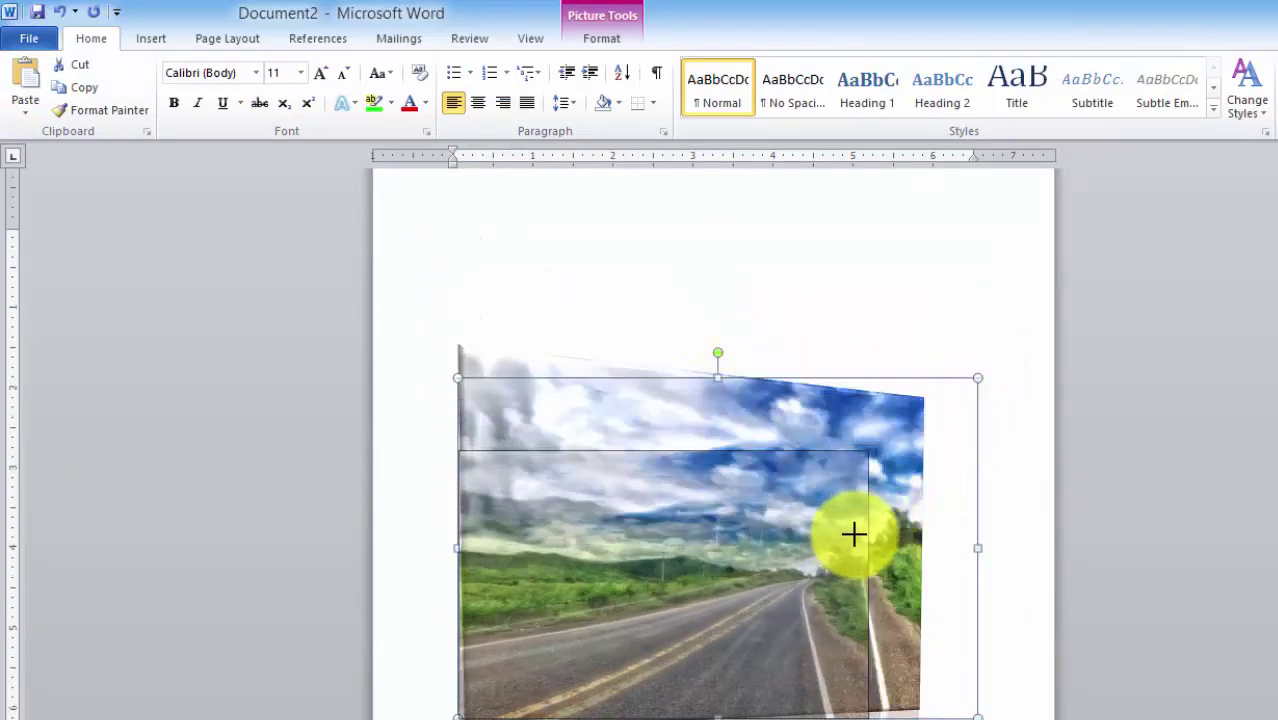
click(727, 320)
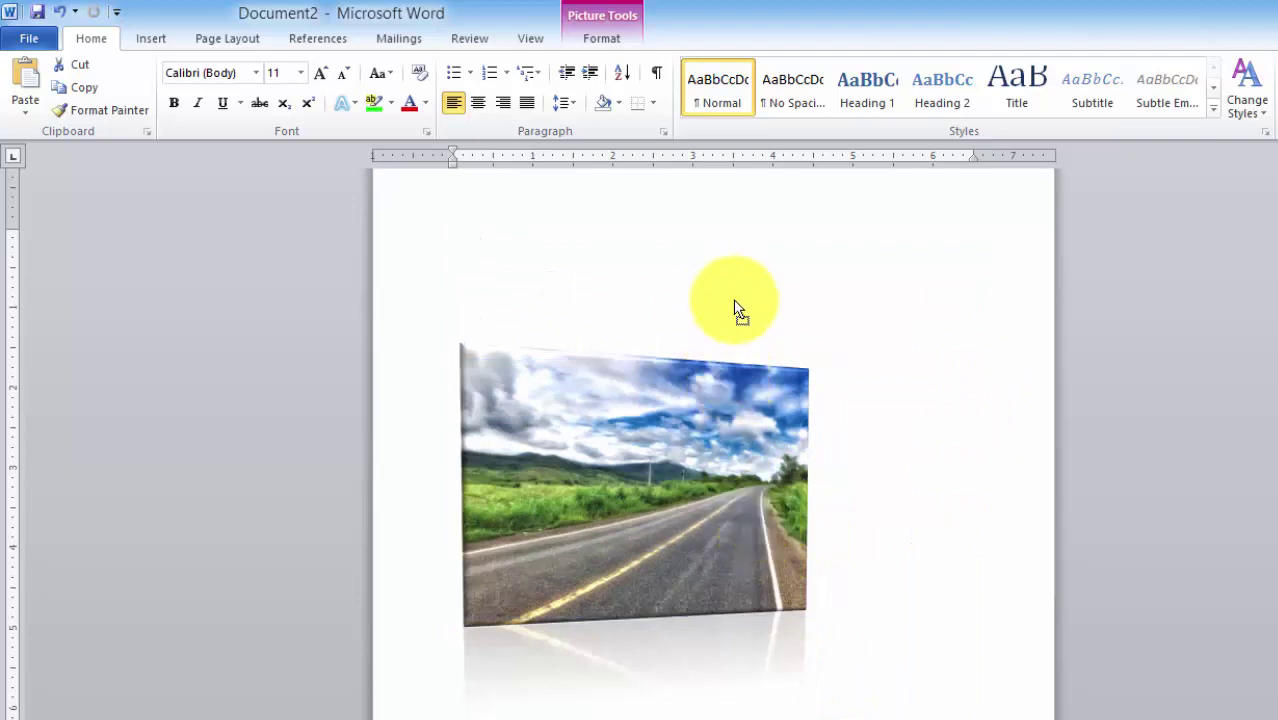
scroll(636, 265, down, 1)
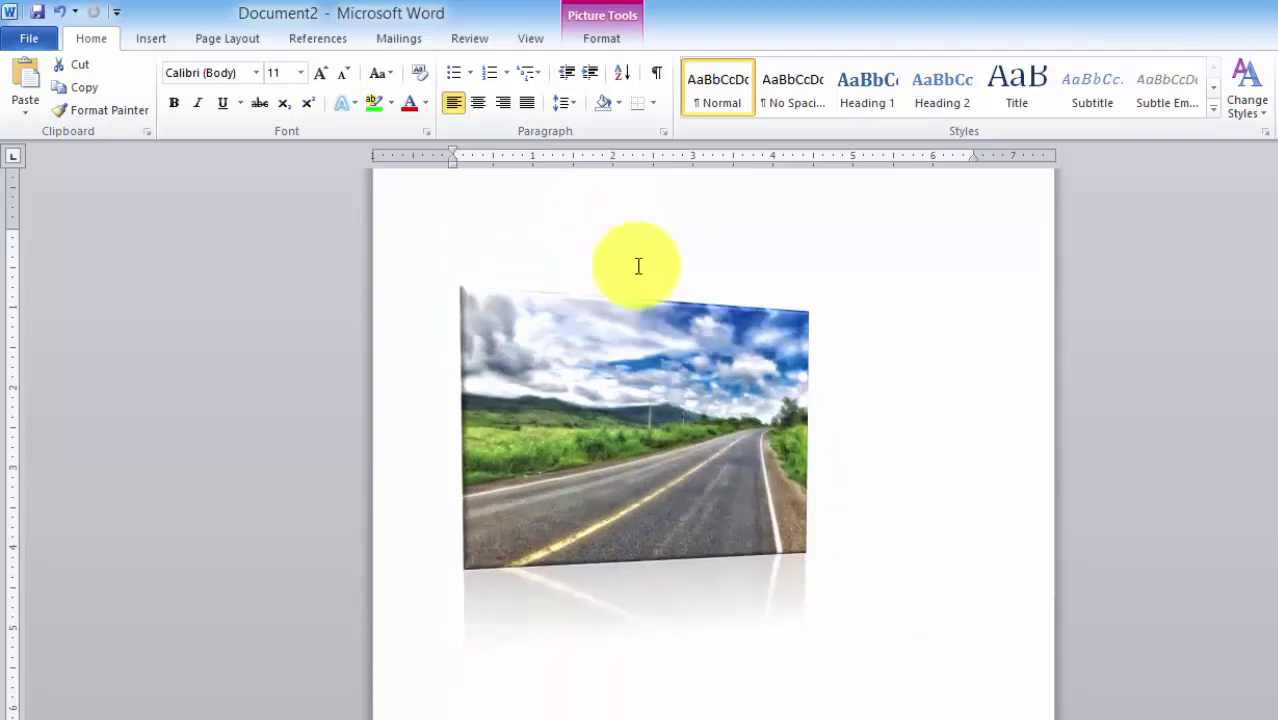
scroll(750, 442, down, 3)
click(613, 451)
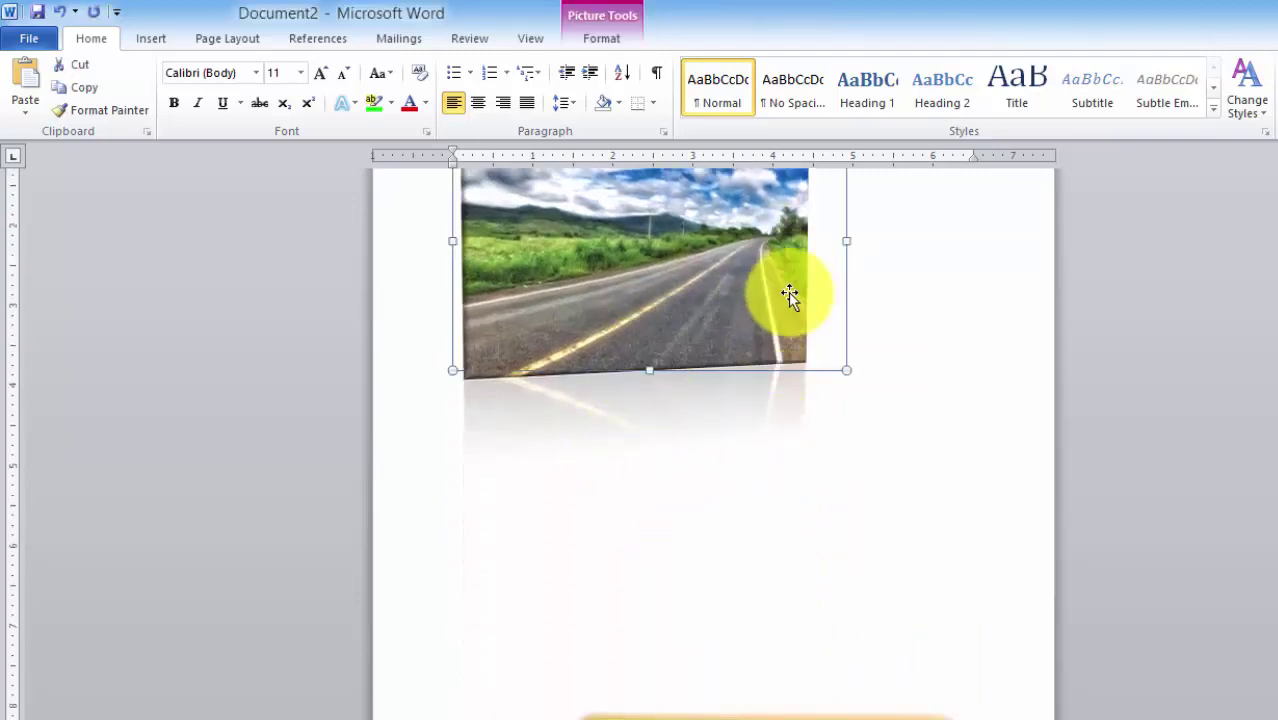
click(600, 39)
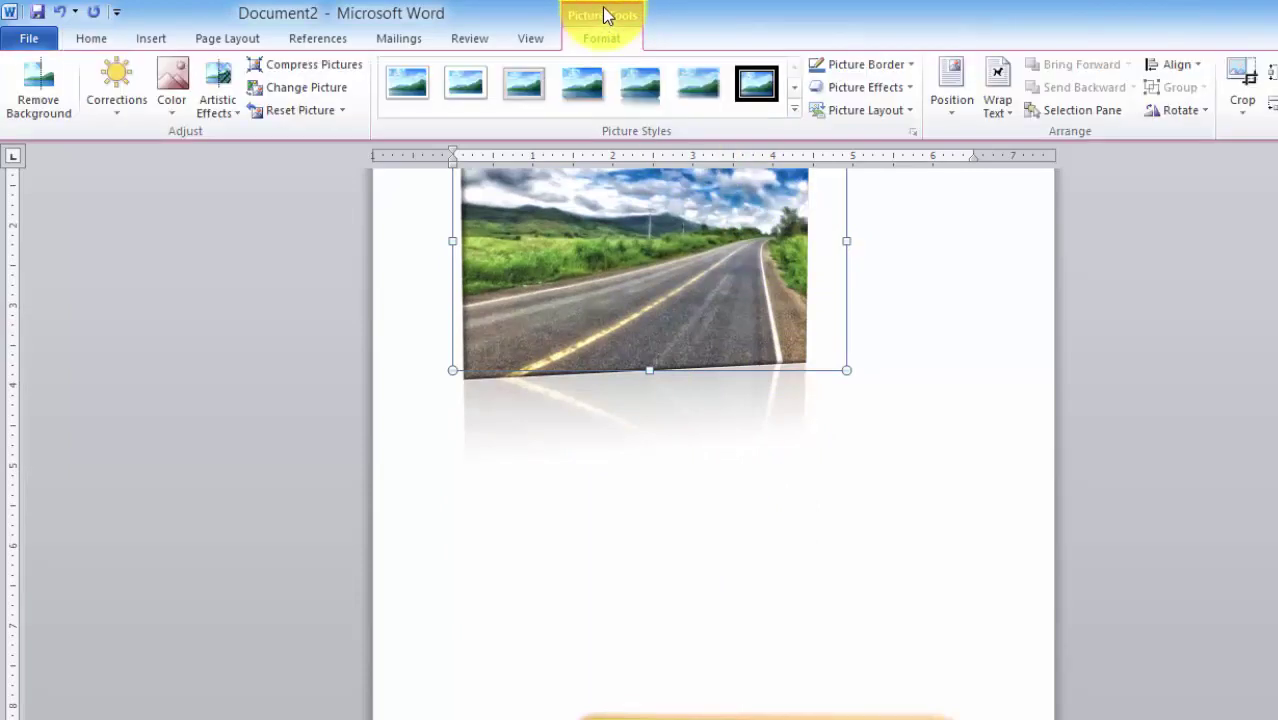
- Set the road photo's text wrapping to In Front of Text
click(1000, 100)
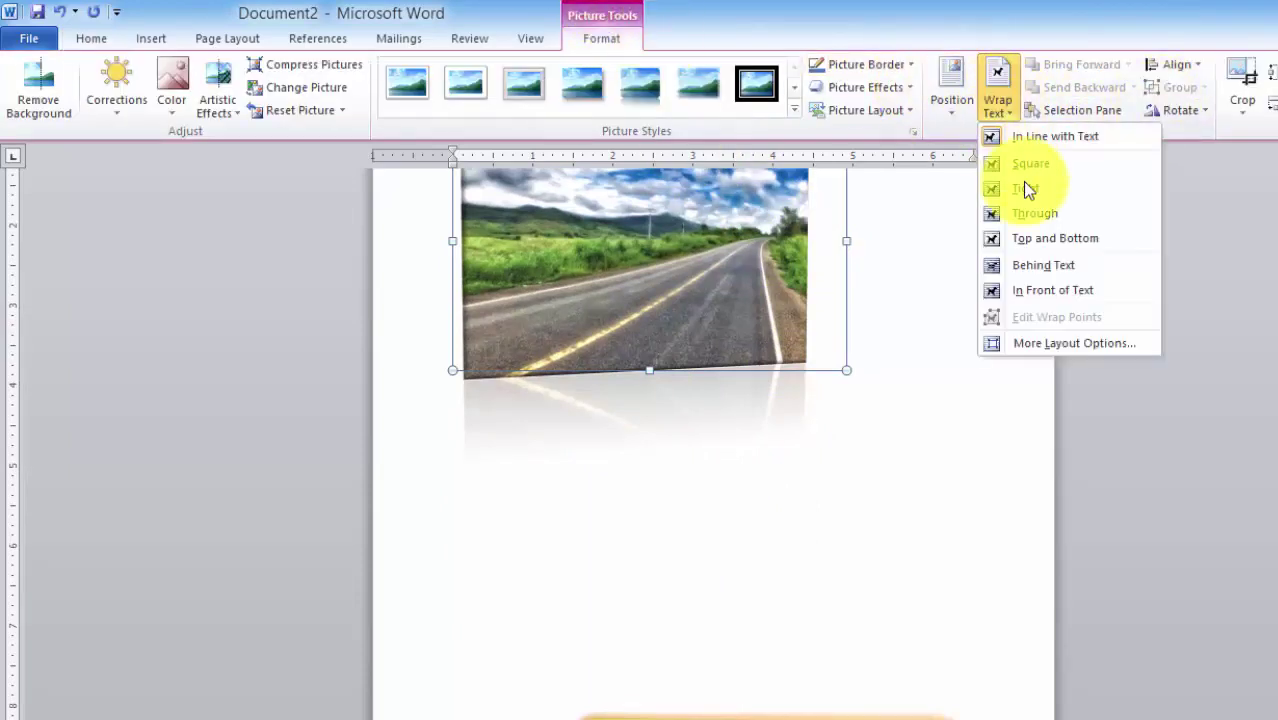
click(1040, 291)
click(913, 314)
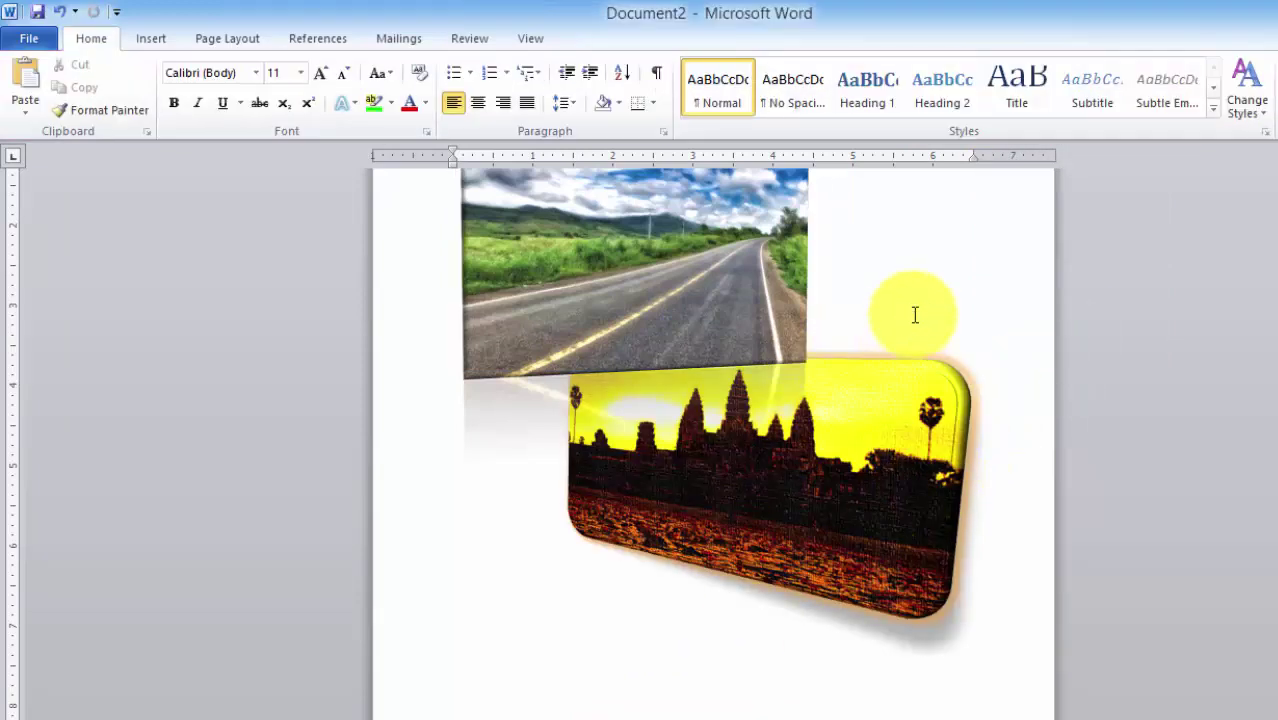
- Move the Angkor Wat sunset photo lower so it sits beneath the road photo
scroll(950, 390, up, 2)
drag(893, 533, 893, 588)
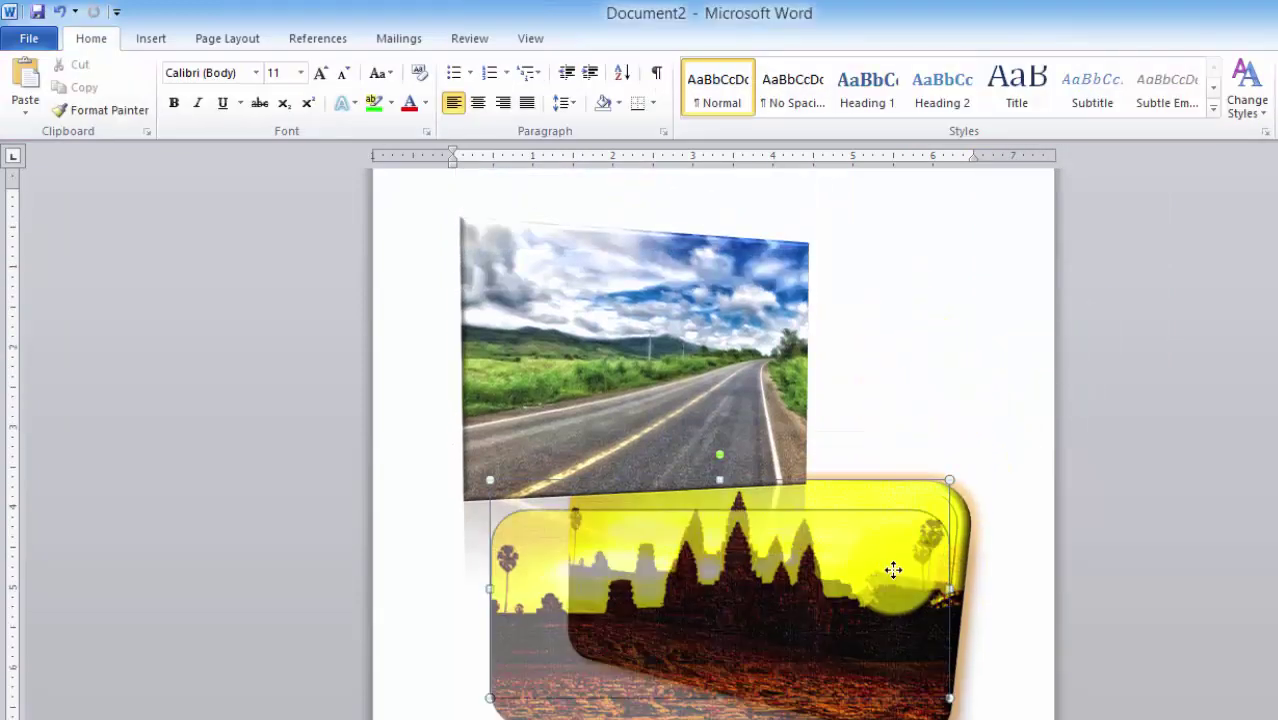
click(944, 456)
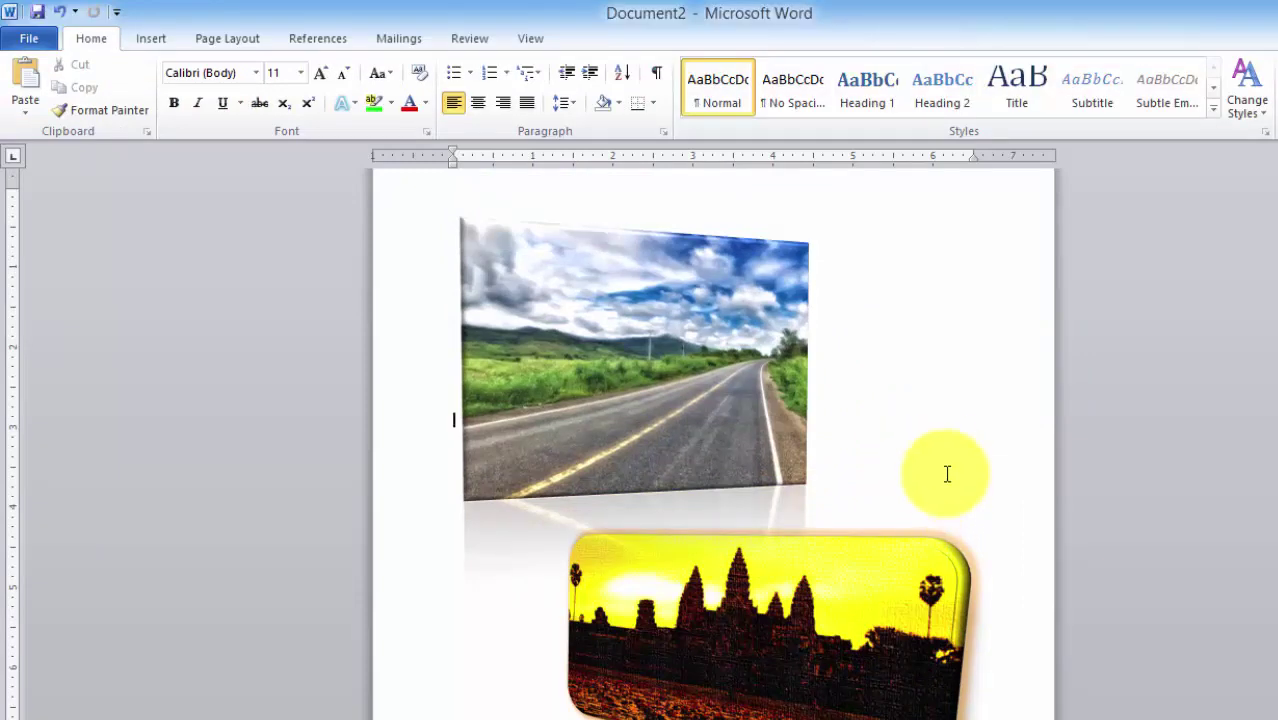
scroll(947, 474, down, 2)
drag(836, 542, 822, 619)
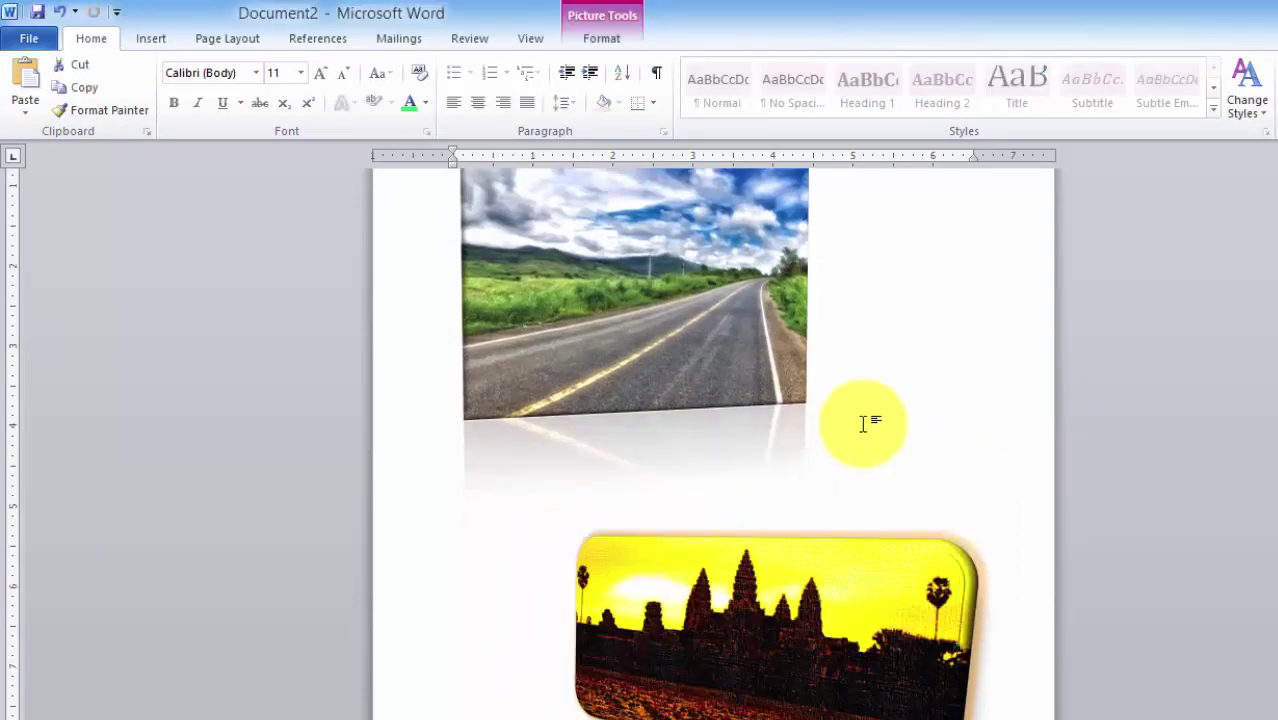
click(927, 436)
scroll(927, 436, up, 1)
scroll(926, 441, up, 2)
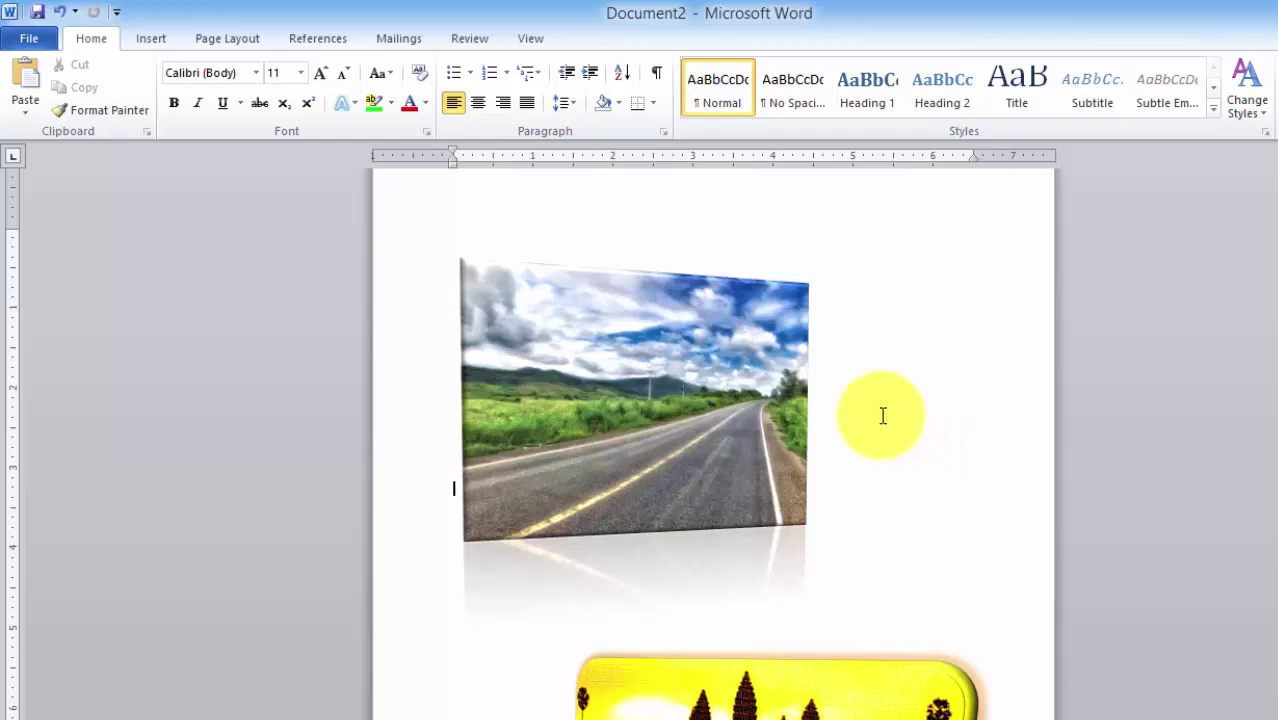
- Switch from Word to the YouTube channel window in Chrome
mouse_move(235, 718)
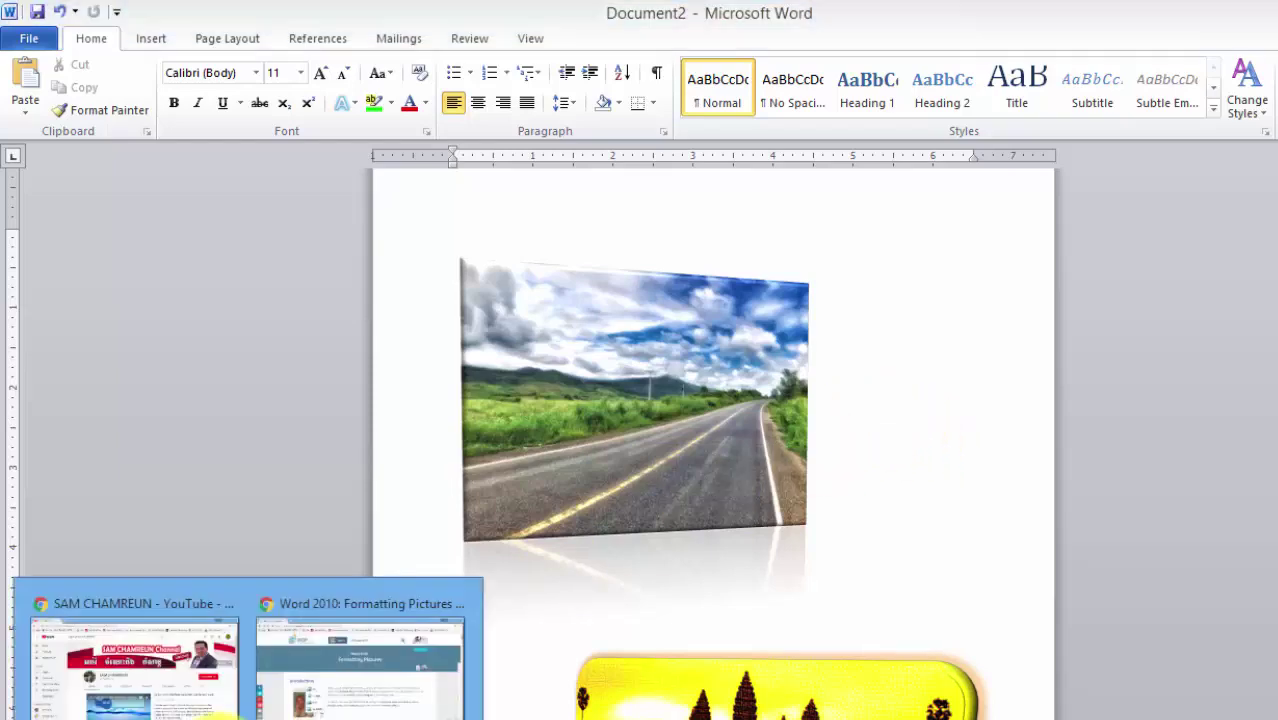
click(143, 608)
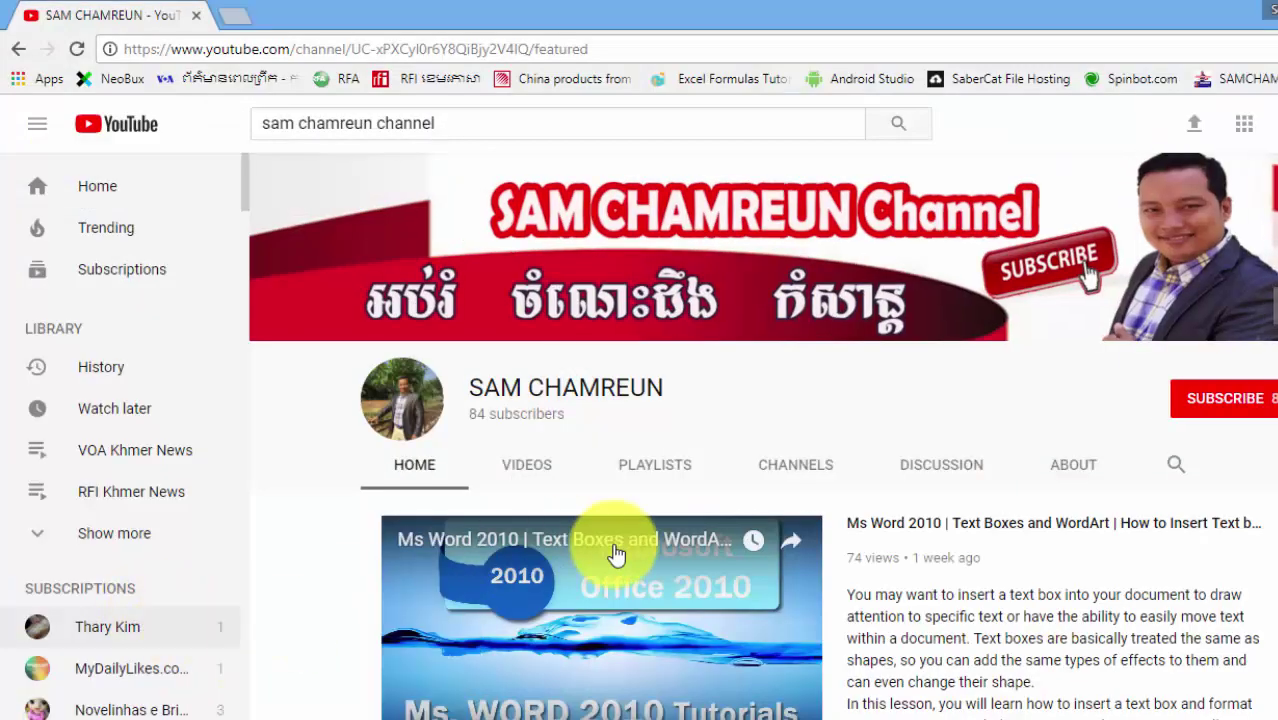